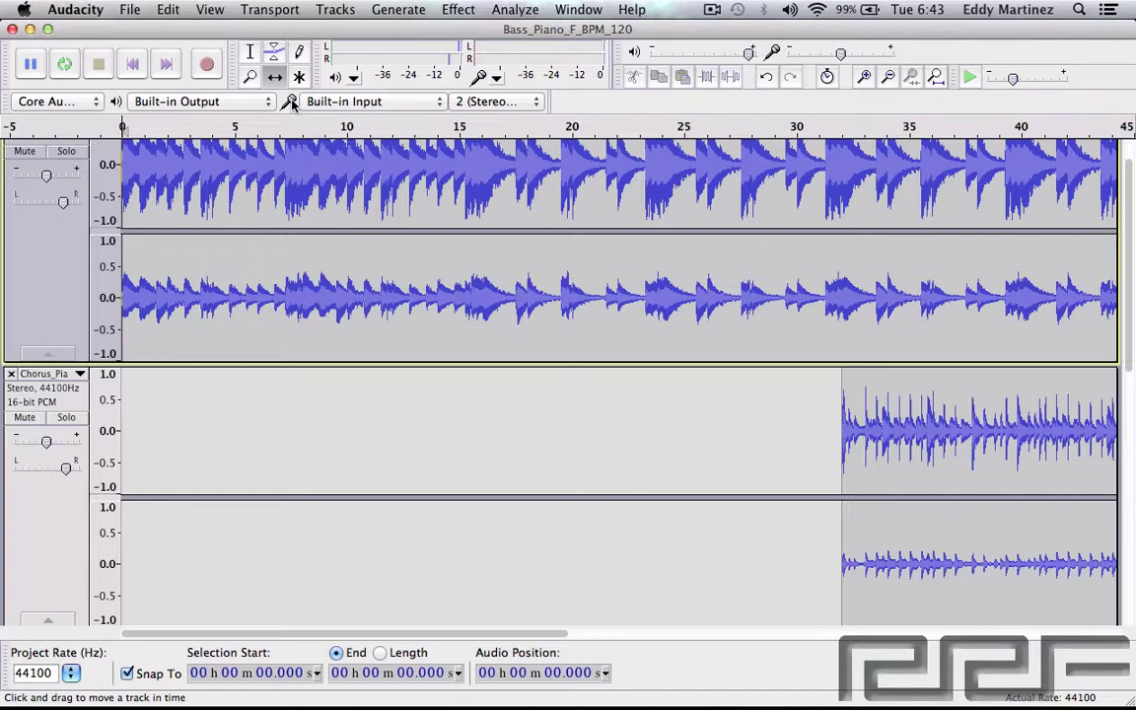
- Play the project from the beginning for a few seconds, then stop playback
key("space")
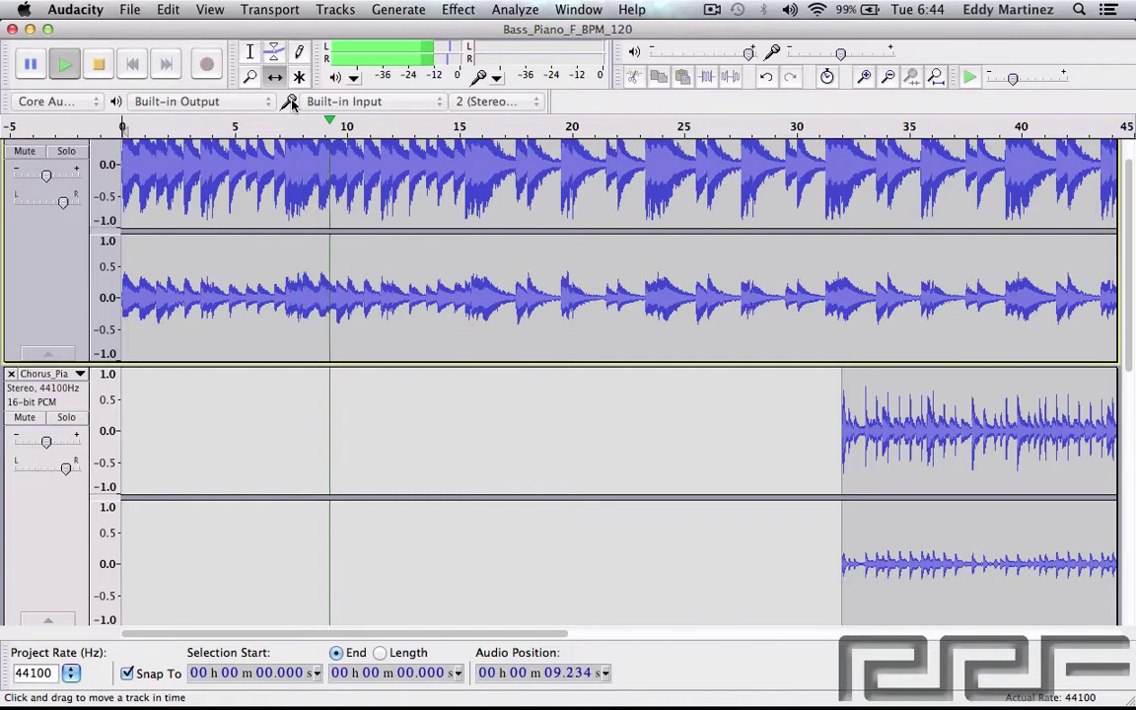
key("space")
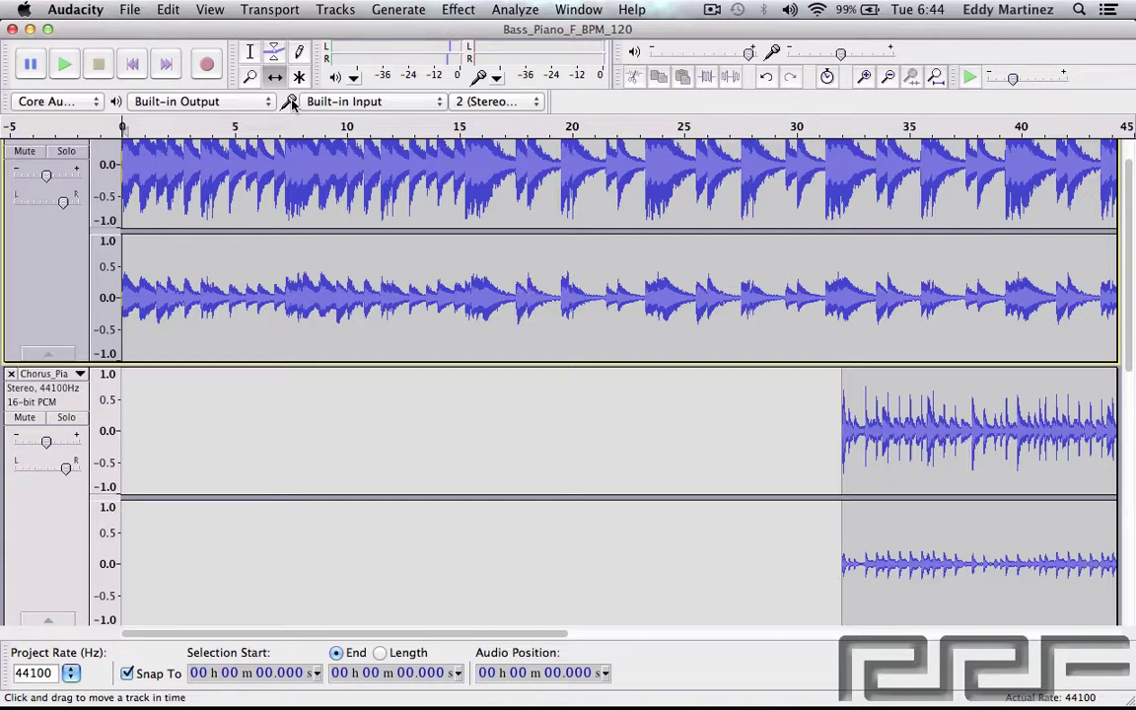
- Preview the Amplify effect at -12.2 dB on all tracks, then cancel it without applying
left_click(455, 9)
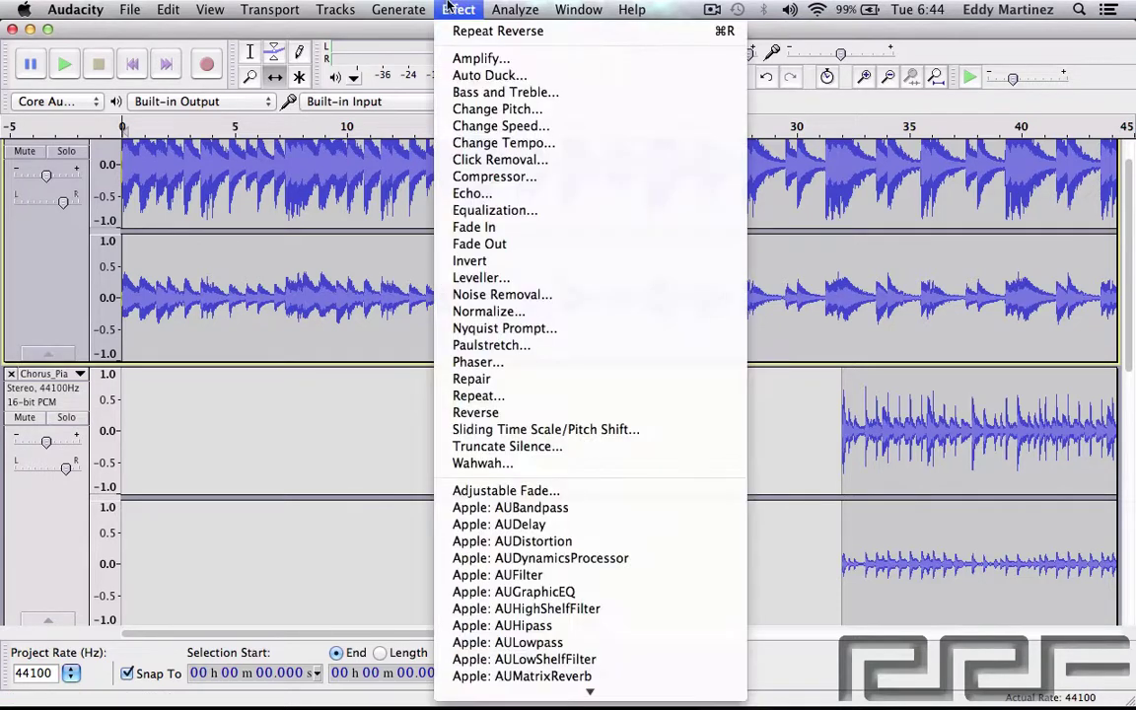
left_click(480, 59)
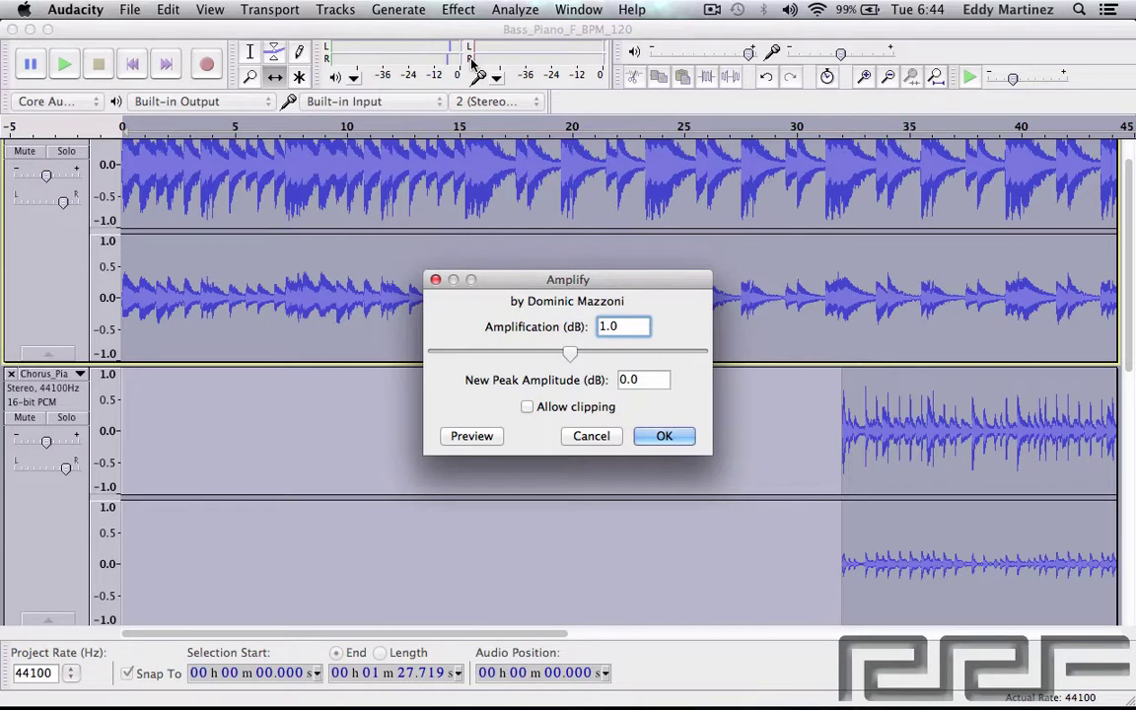
left_click_drag(572, 357, 597, 359)
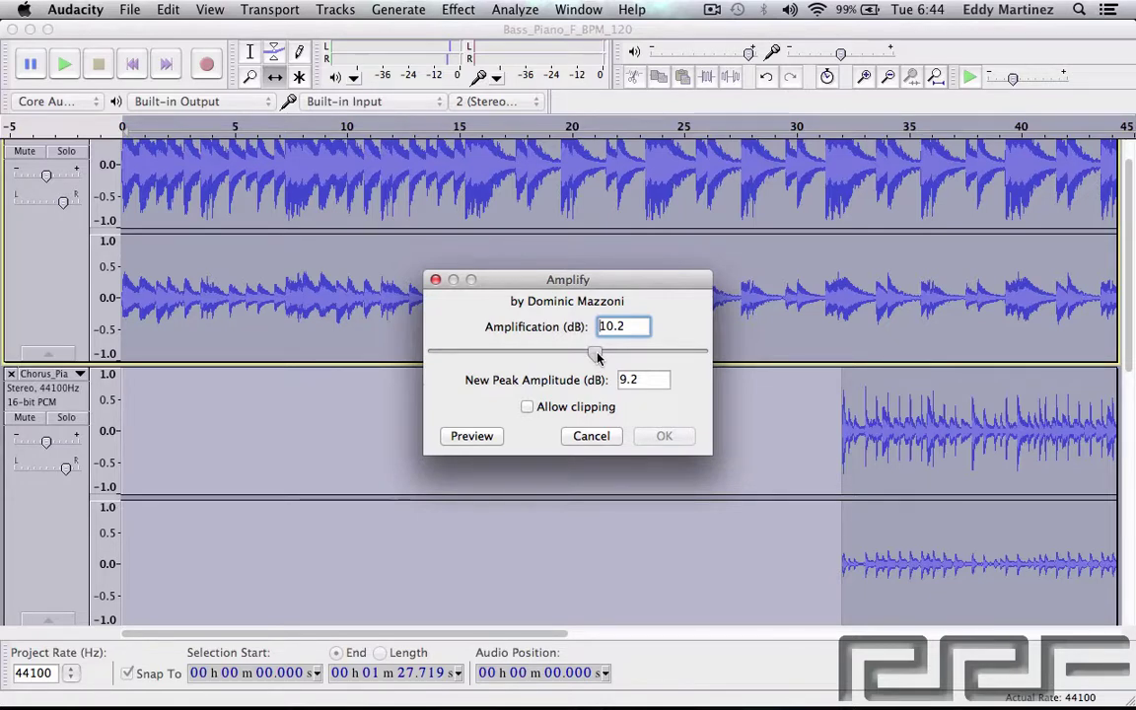
left_click_drag(597, 358, 538, 351)
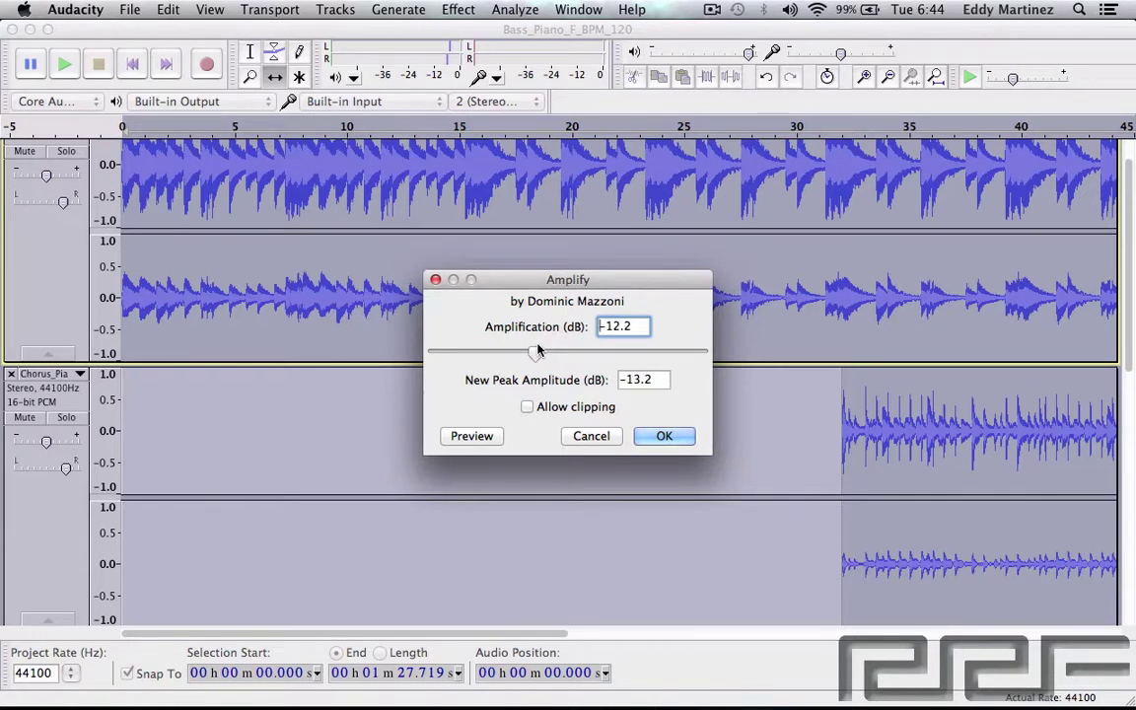
left_click(472, 436)
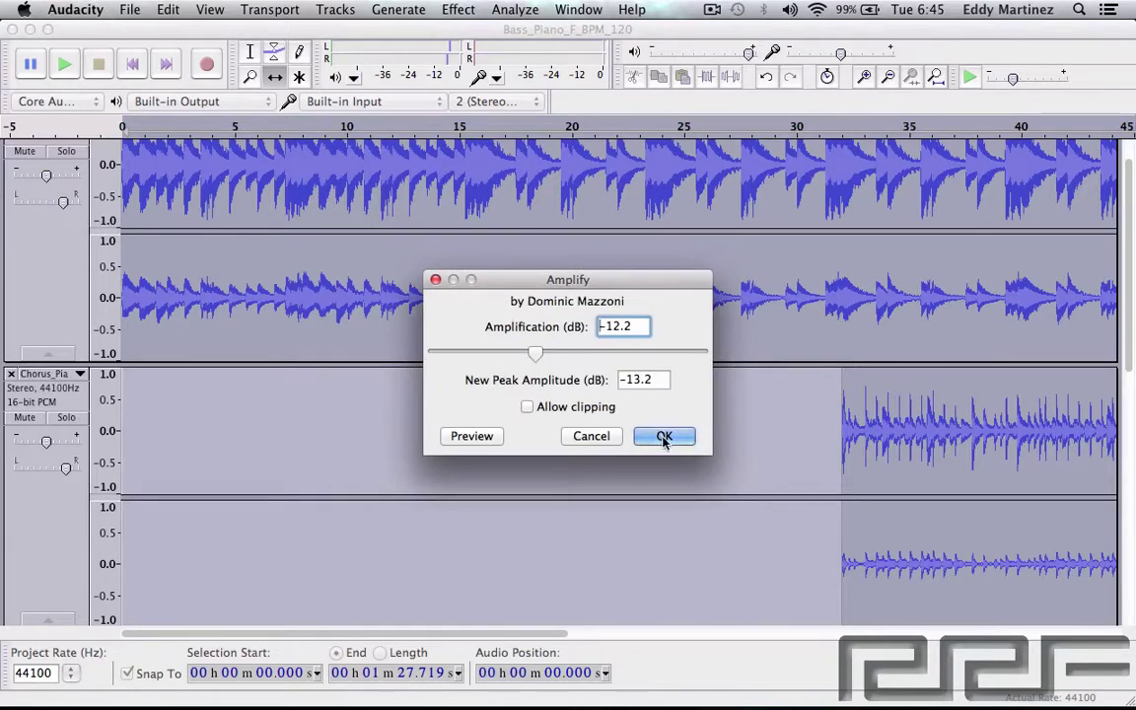
left_click(592, 440)
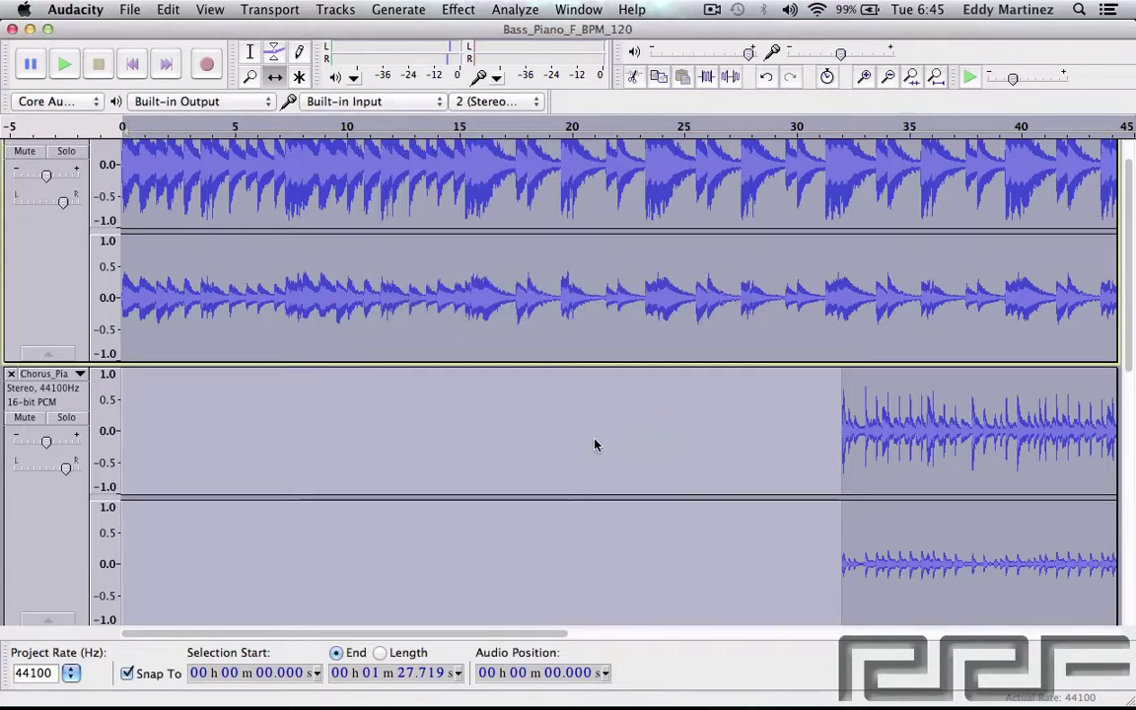
- Try to apply the Auto Duck effect to the selected tracks
left_click(458, 9)
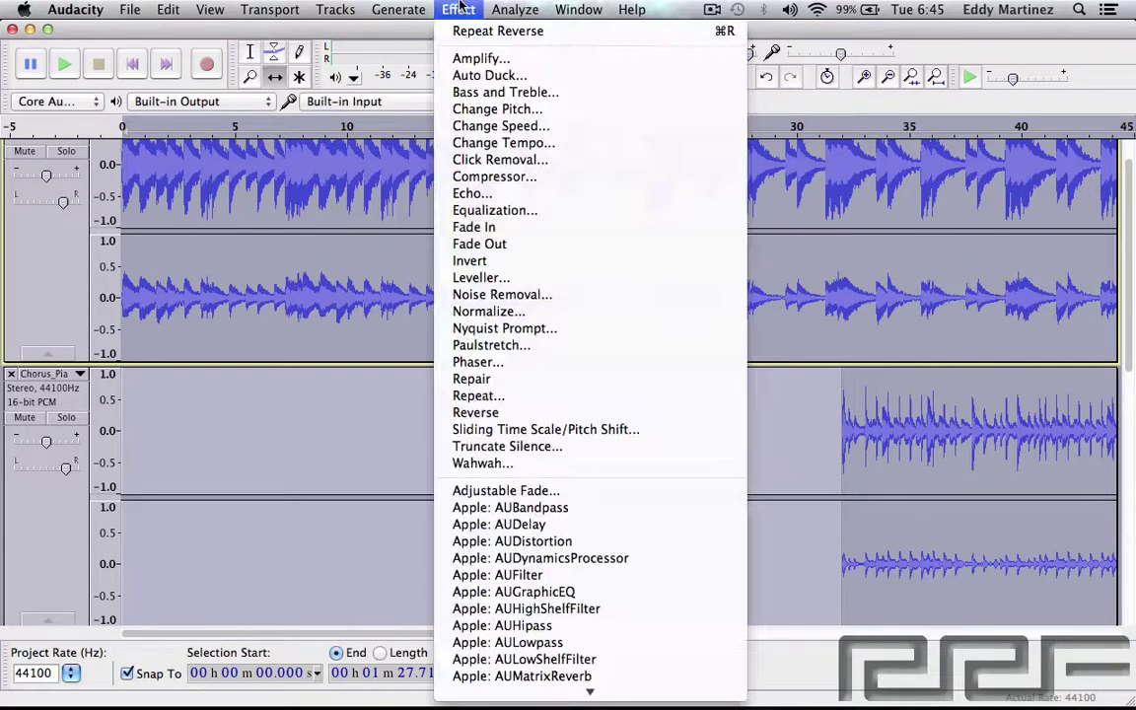
left_click(485, 76)
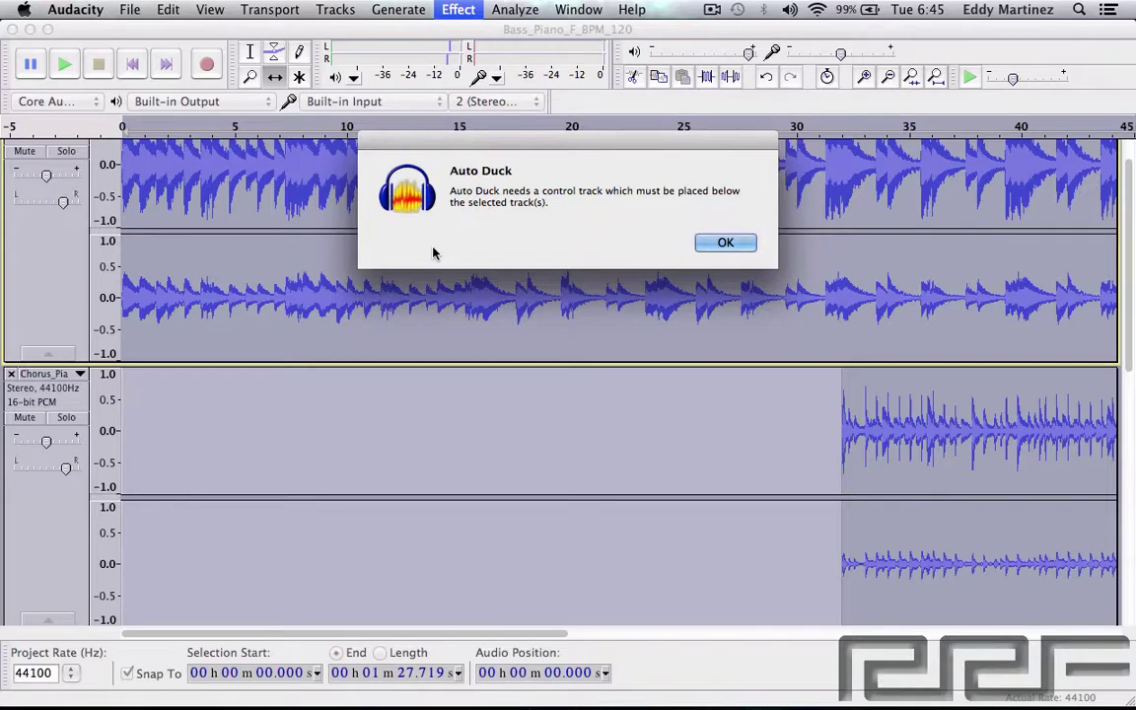
left_click(719, 242)
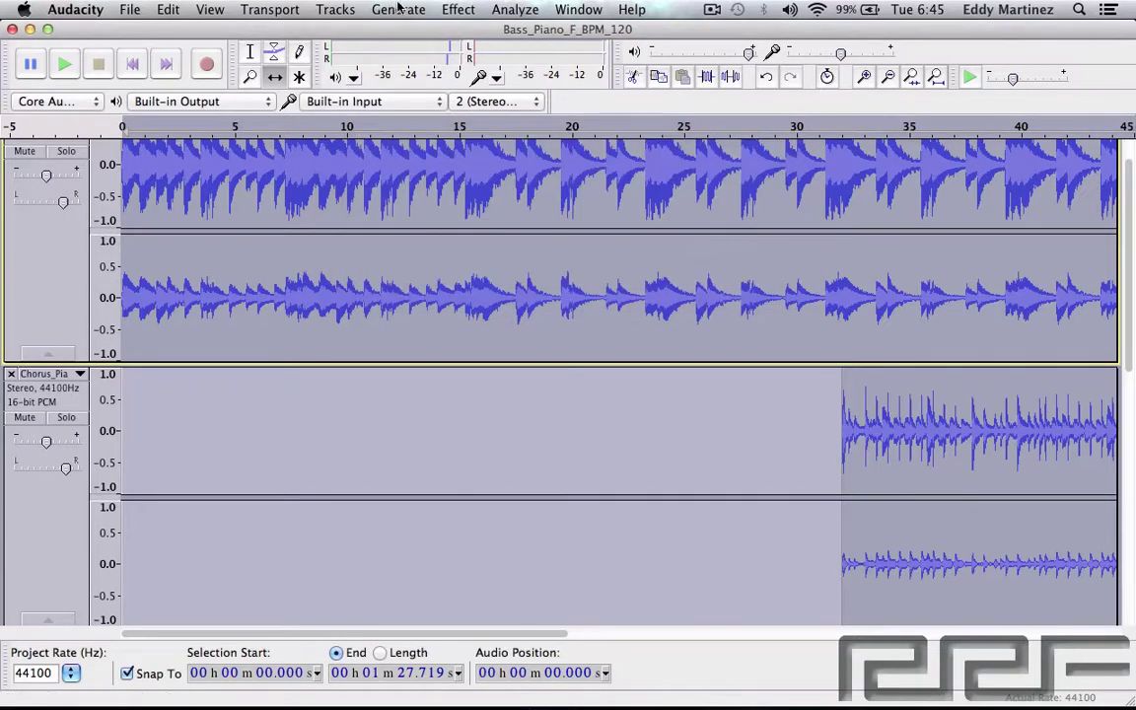
- Preview the Bass and Treble effect with bass -15 dB, treble -15 dB and gain 4 dB, then cancel it
left_click(475, 12)
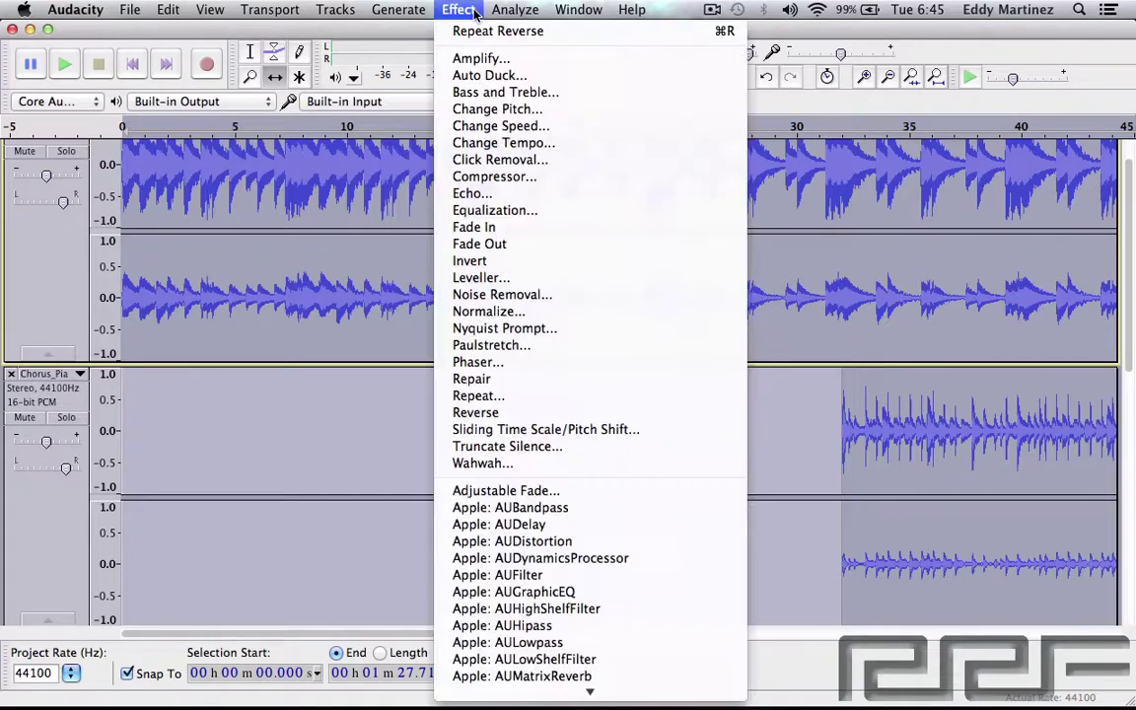
left_click(507, 96)
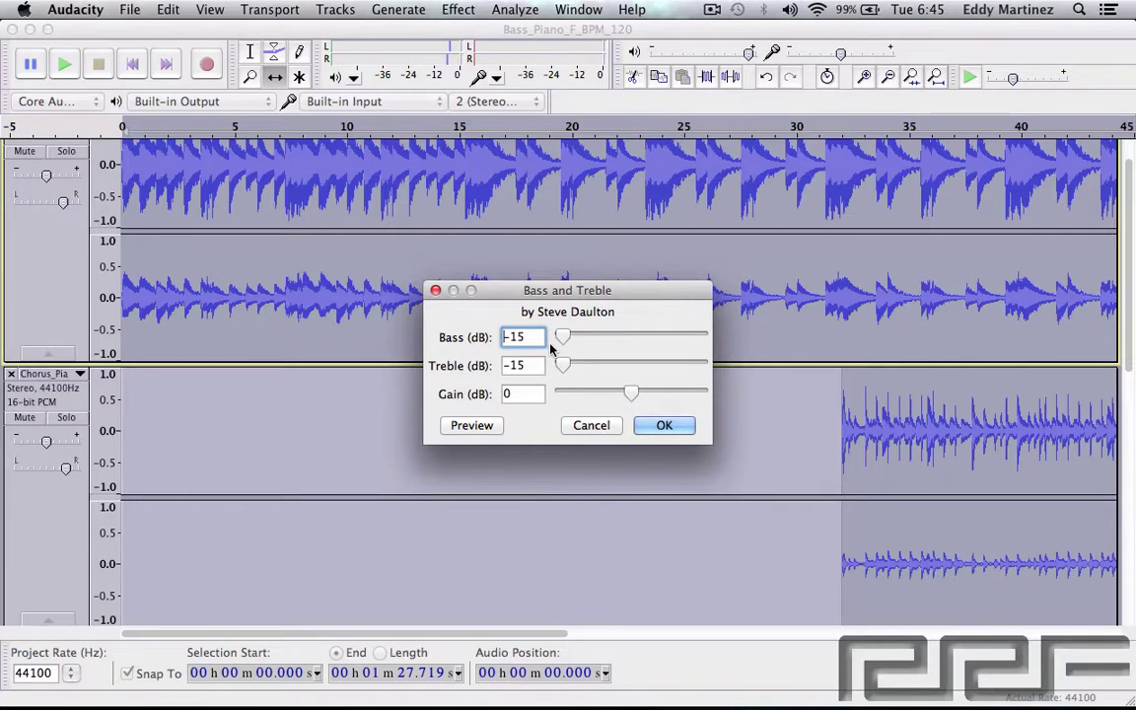
left_click_drag(562, 337, 631, 337)
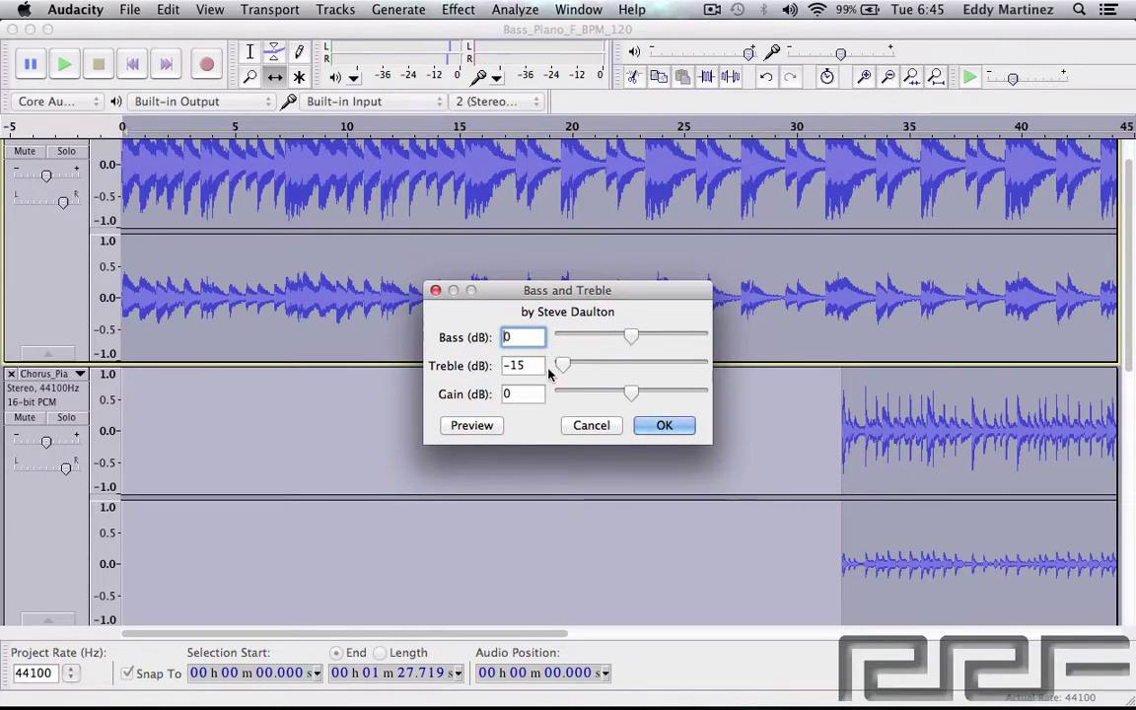
left_click_drag(558, 365, 652, 394)
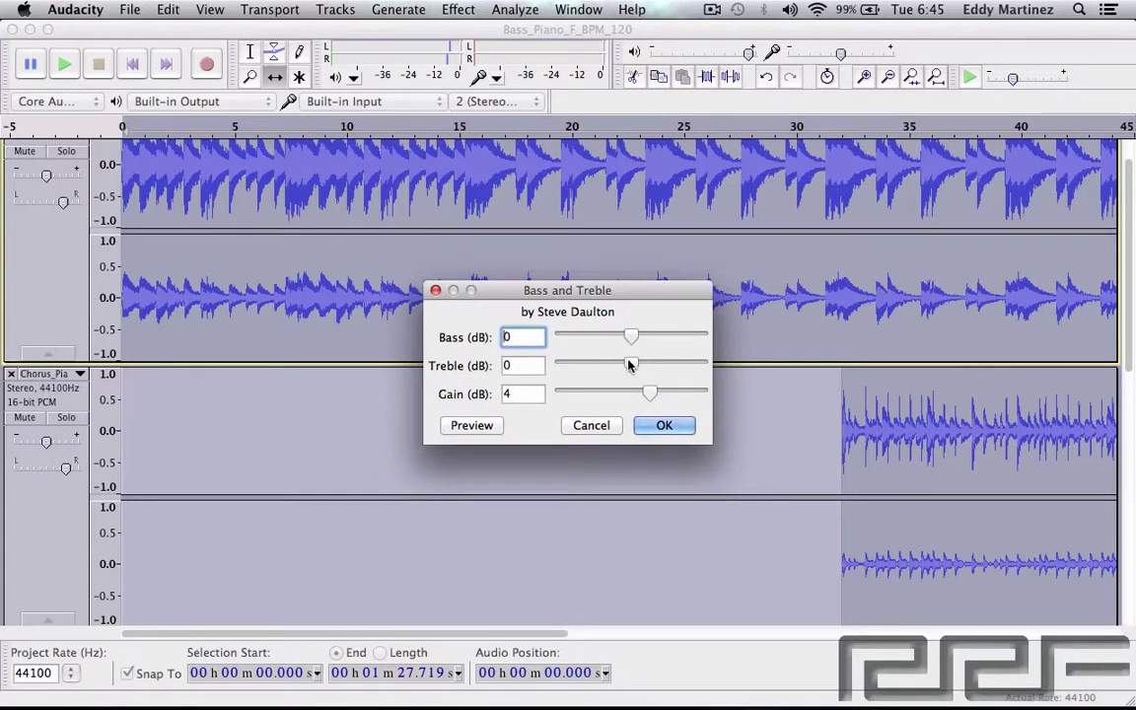
left_click_drag(566, 364, 521, 357)
left_click_drag(632, 336, 541, 332)
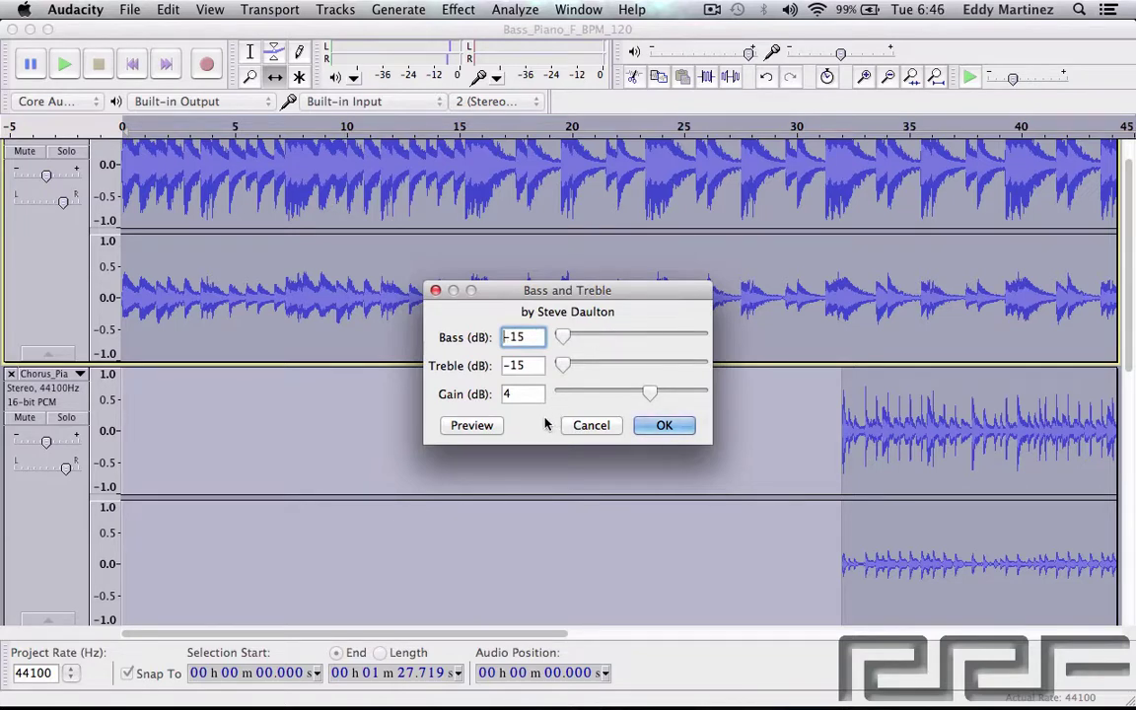
left_click(476, 425)
left_click(483, 425)
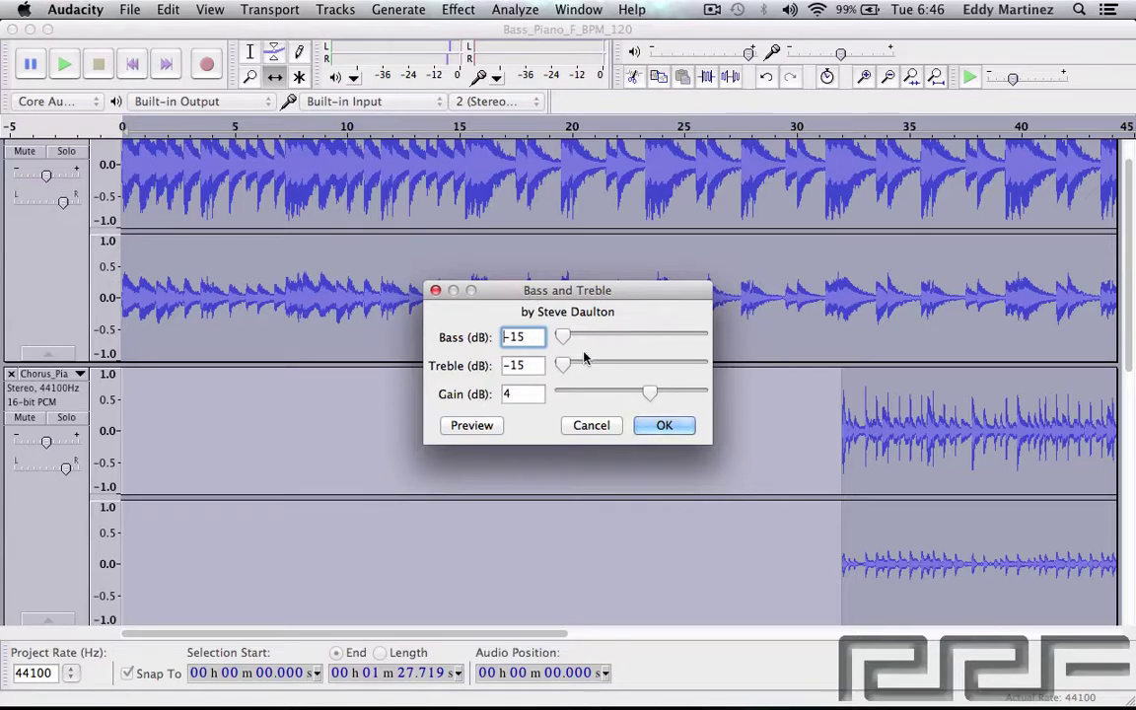
left_click(599, 431)
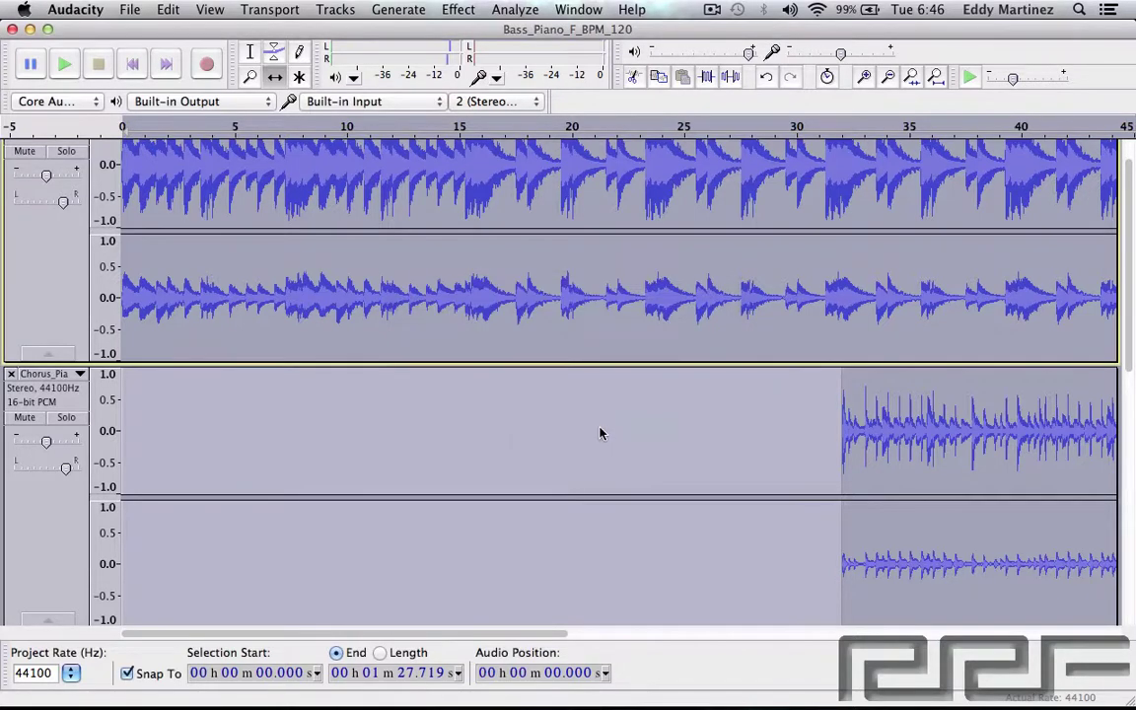
- Raise the pitch of the selected tracks by 6.00 semitones with Change Pitch and play back the result
left_click(460, 9)
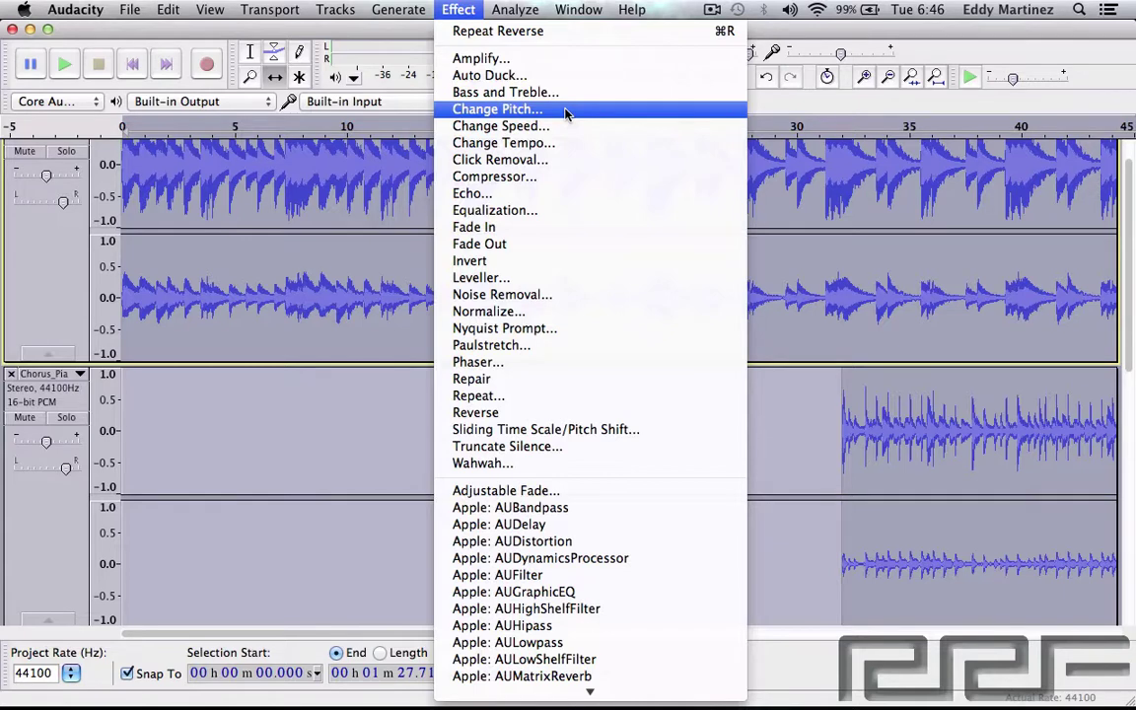
left_click(565, 109)
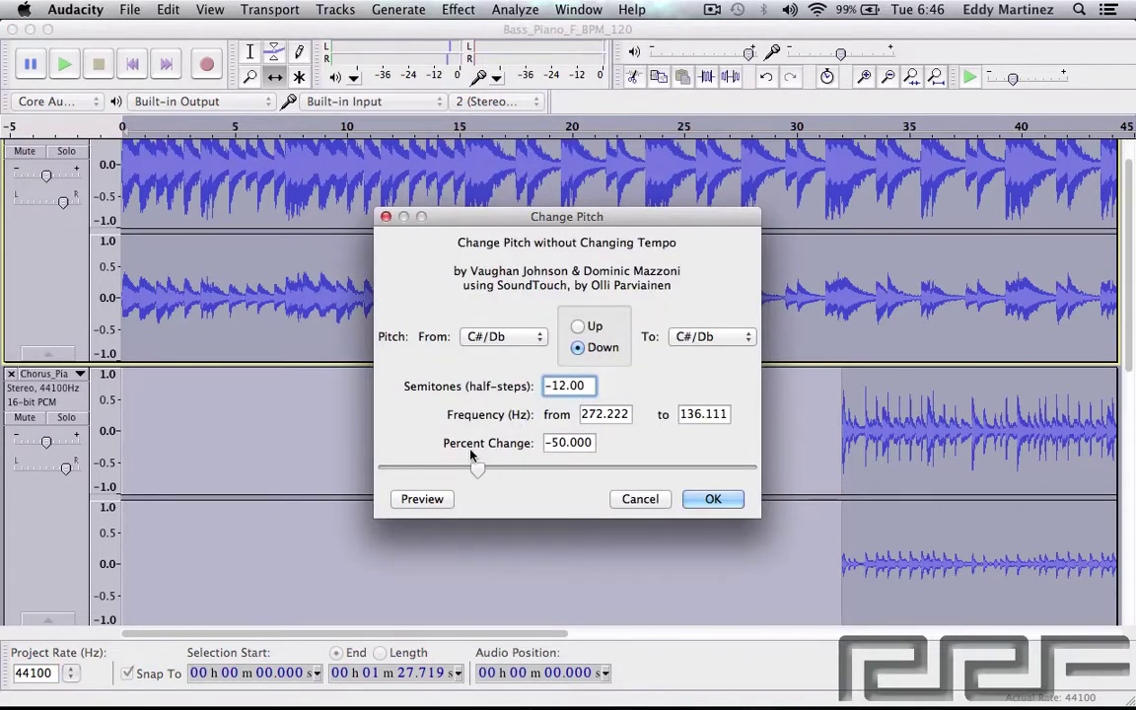
left_click_drag(471, 469, 598, 459)
left_click(572, 386)
key("BackSpace")
key("BackSpace")
key("BackSpace")
key("BackSpace")
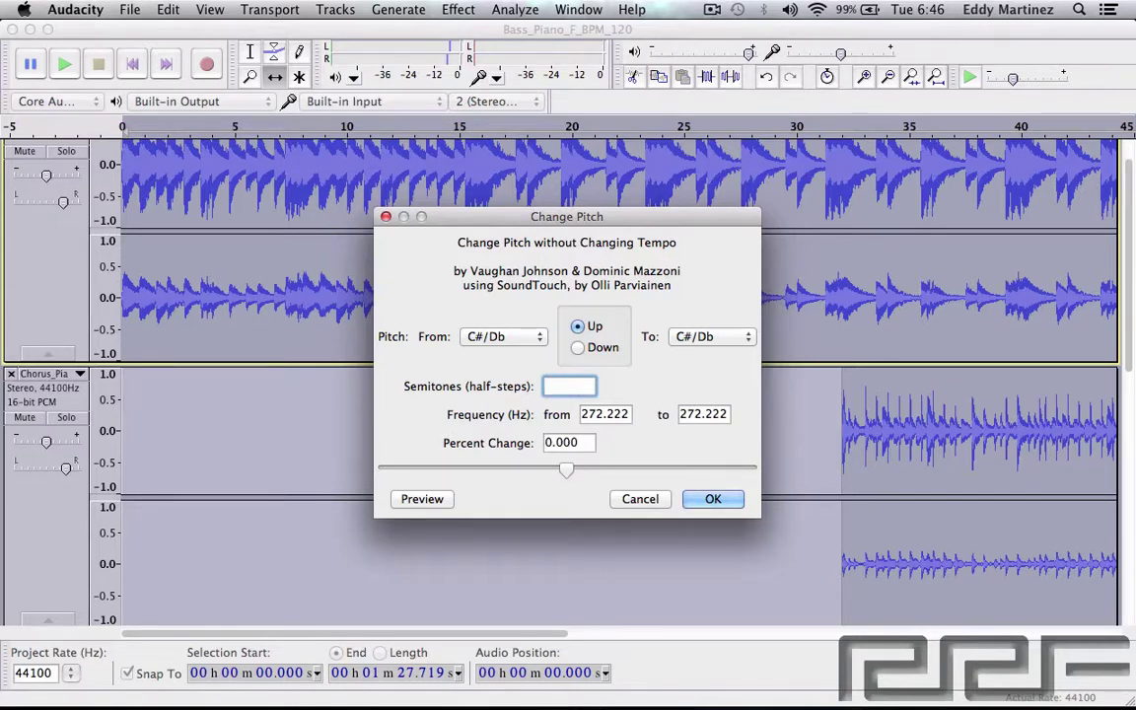
type("6.00")
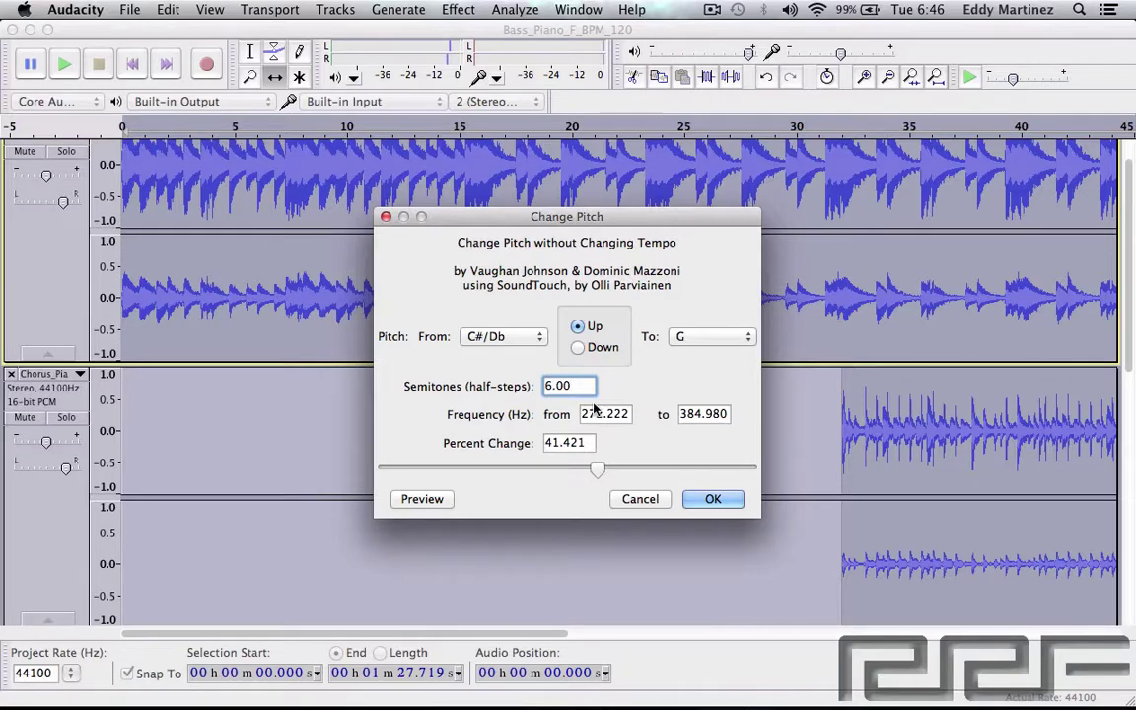
key("Return")
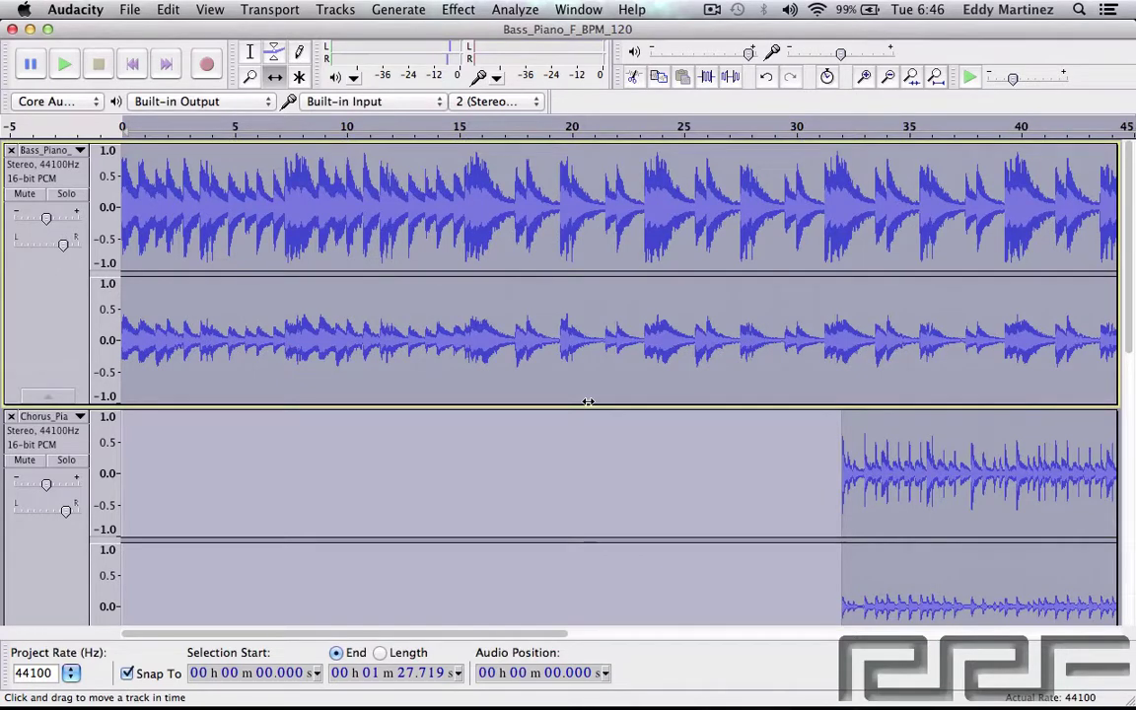
key("space")
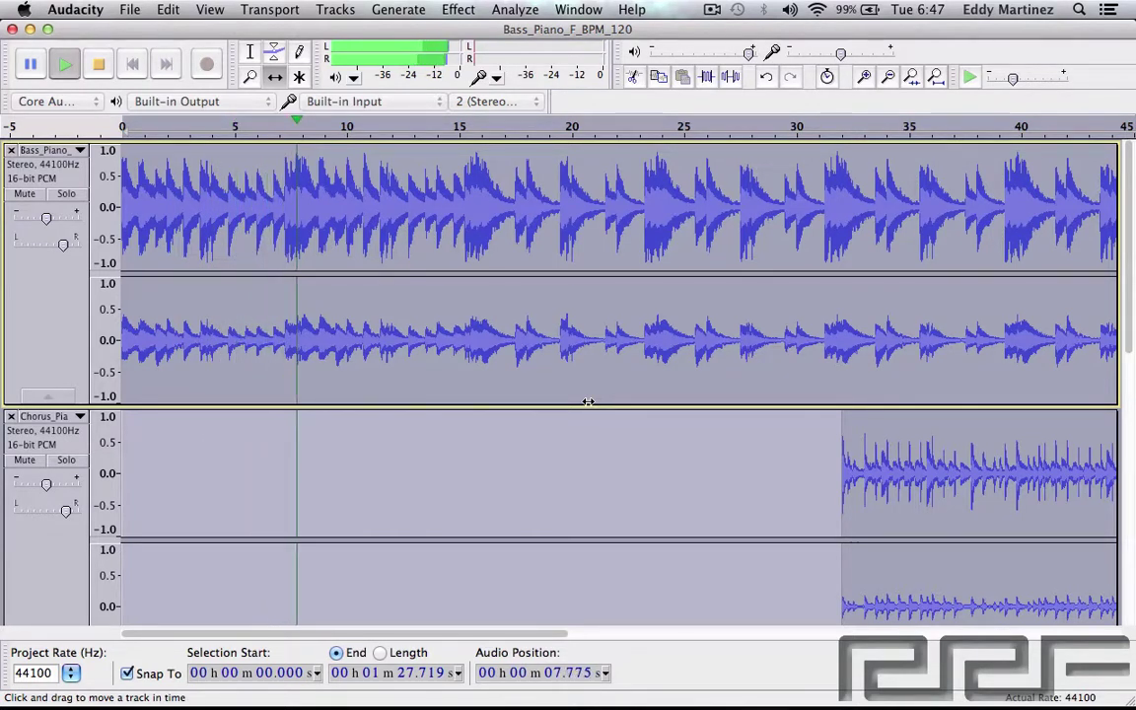
key("space")
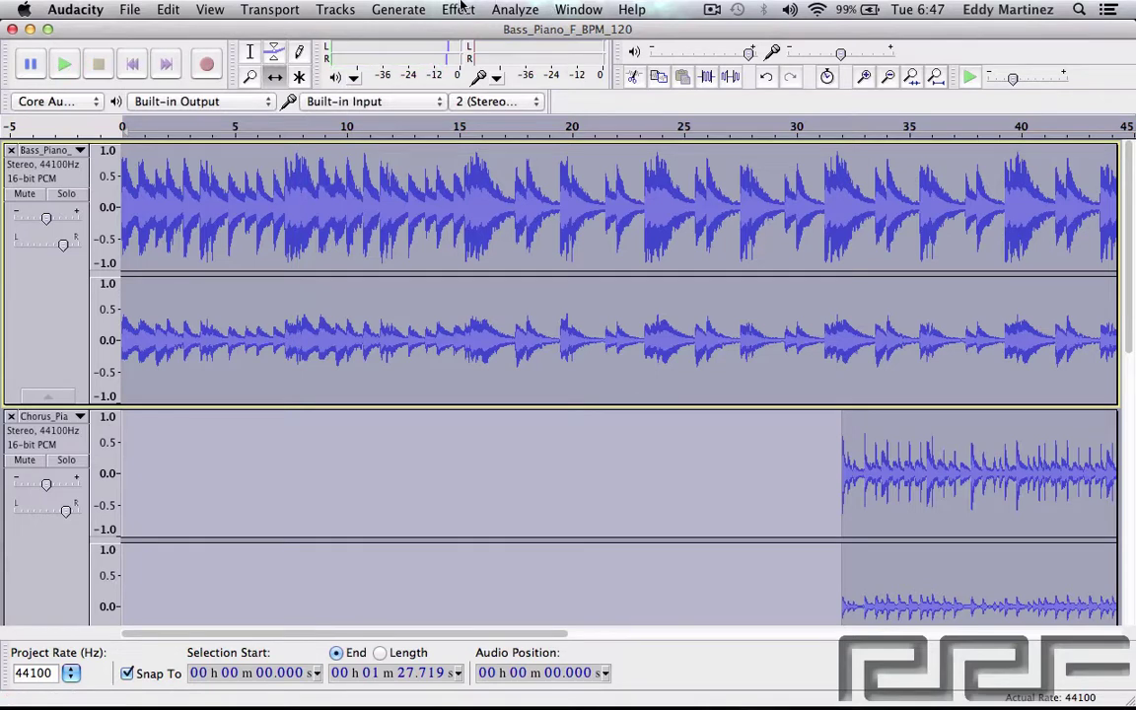
left_click(458, 9)
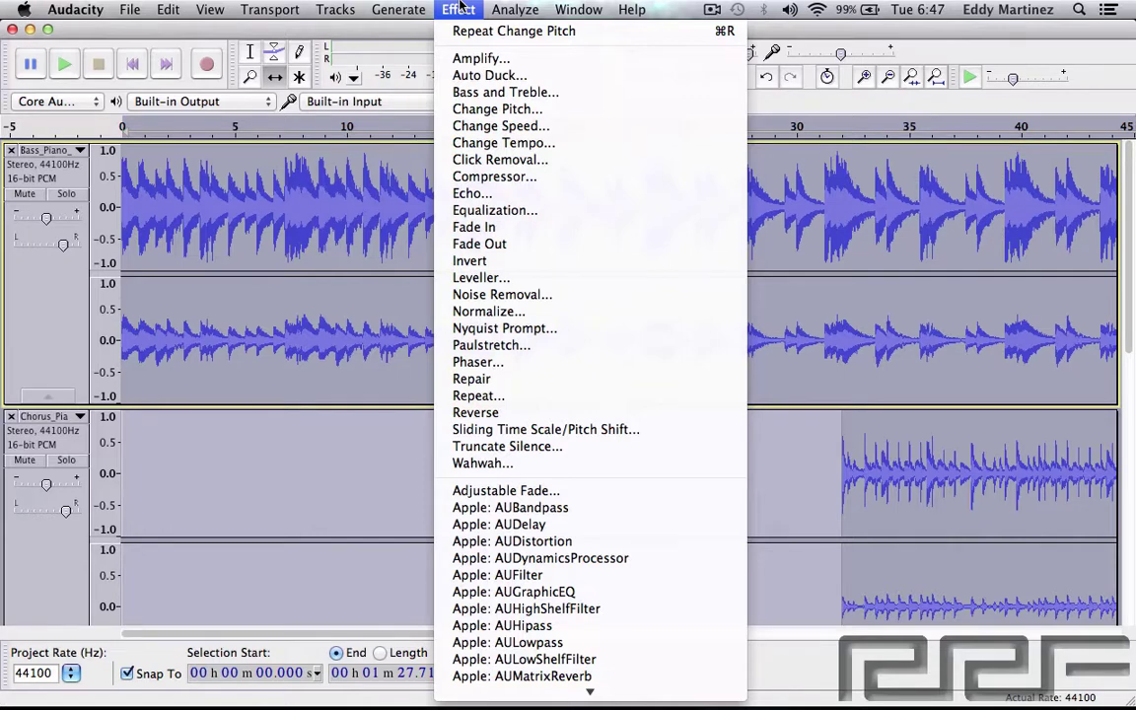
mouse_move(420, 8)
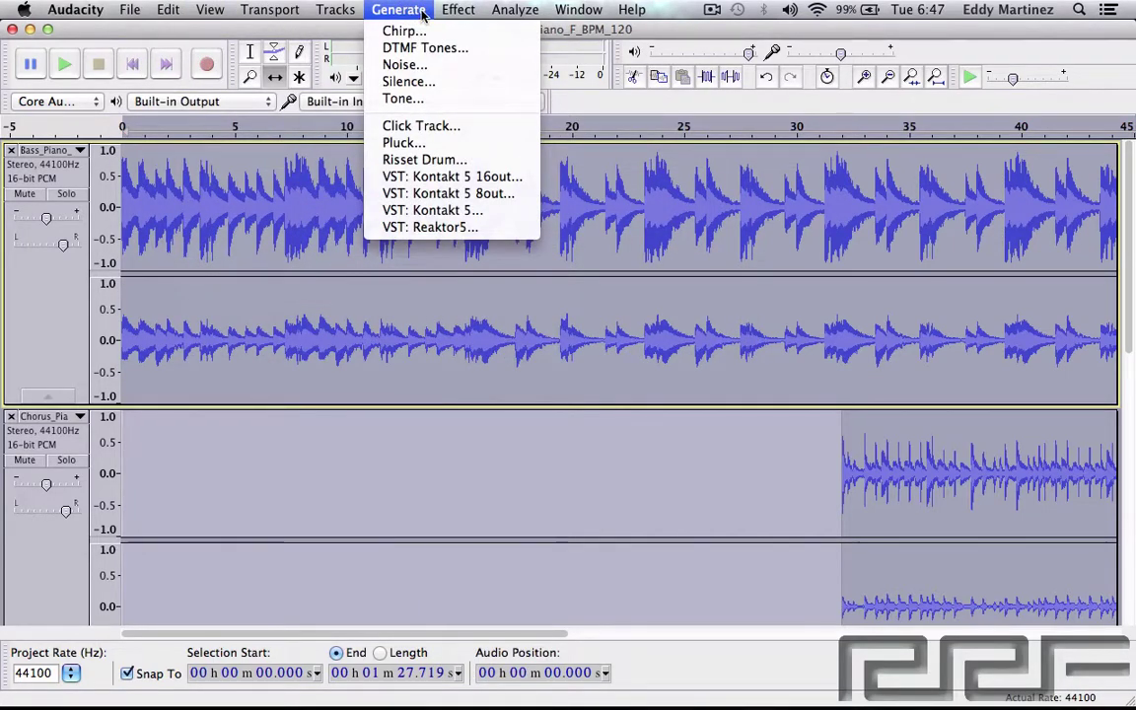
mouse_move(514, 10)
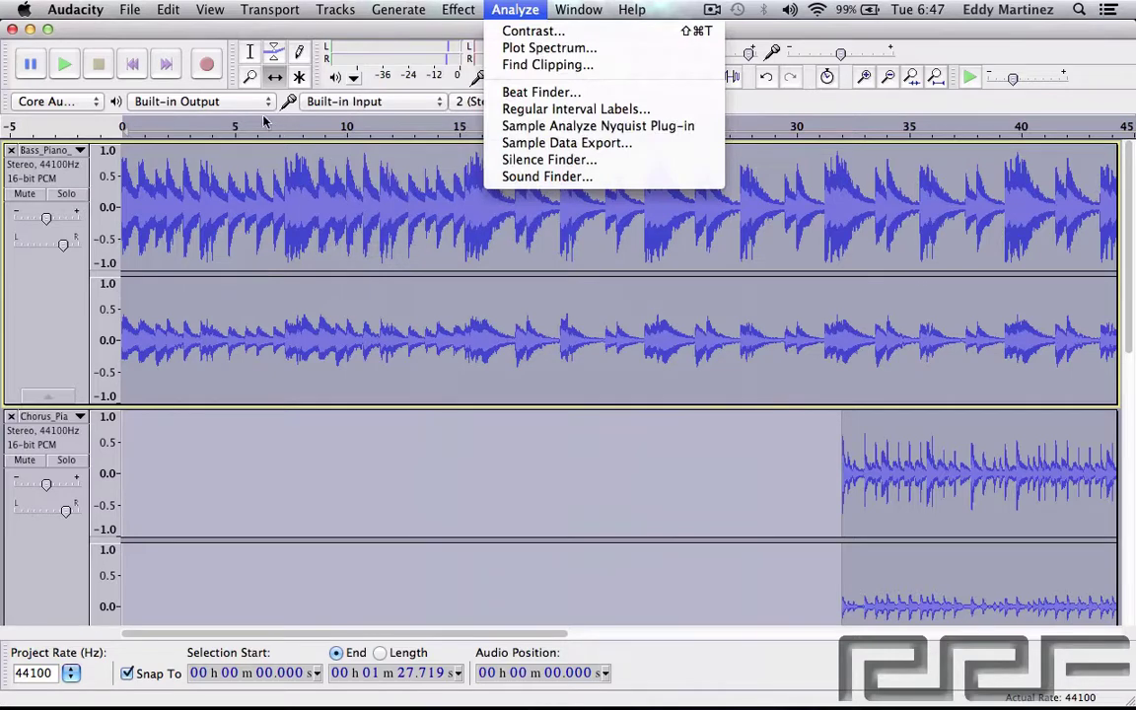
left_click(189, 32)
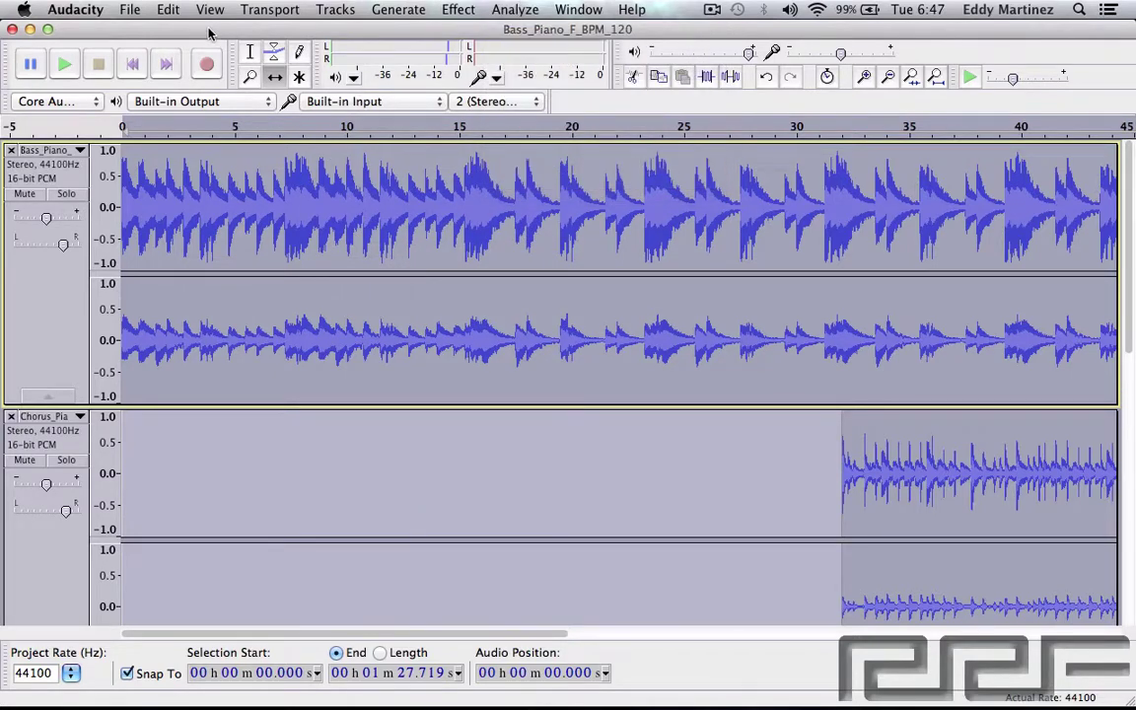
- Undo the pitch change and briefly play the tracks from the start
left_click(120, 9)
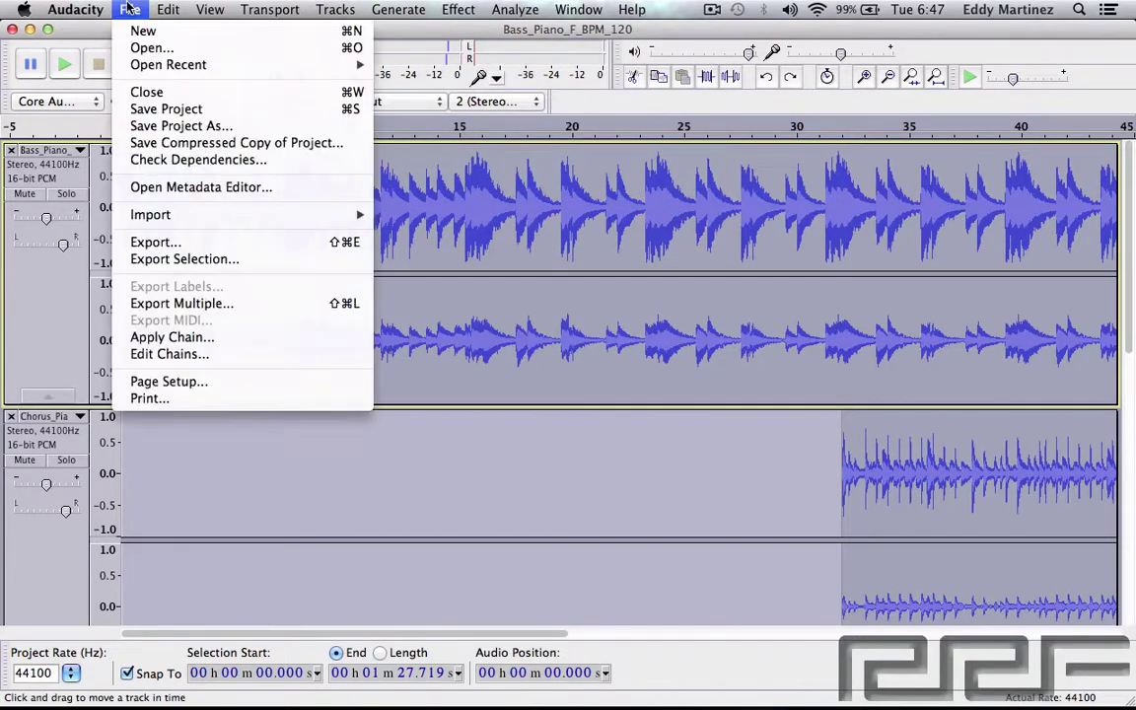
mouse_move(163, 12)
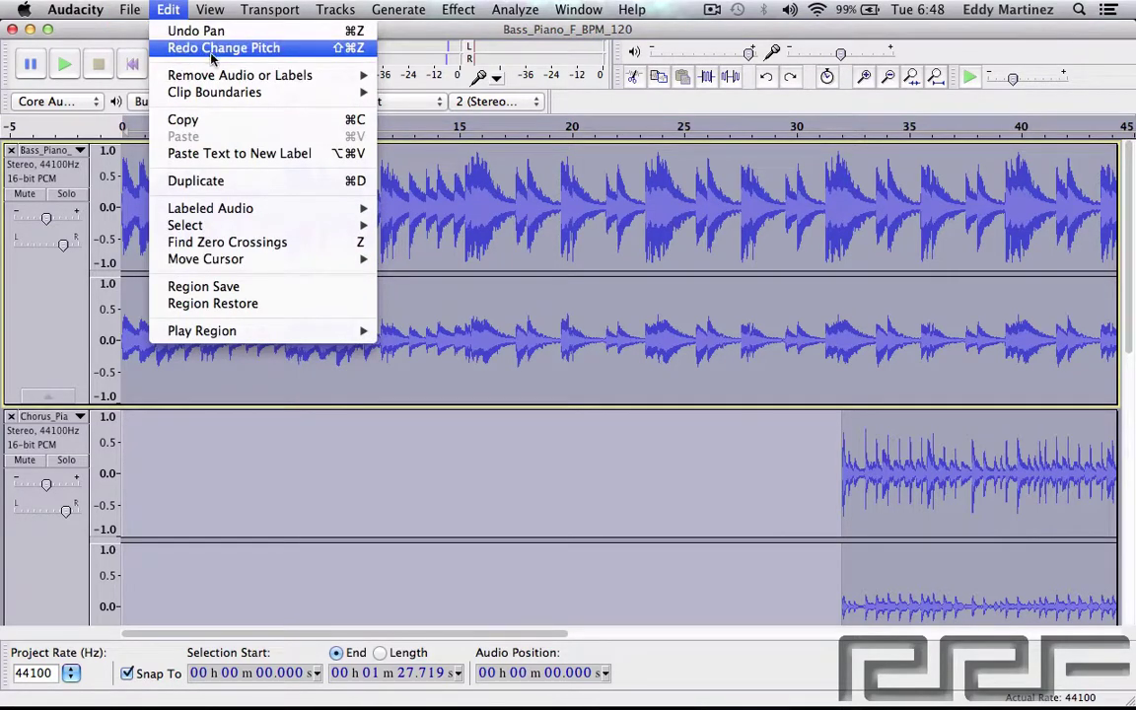
left_click(414, 33)
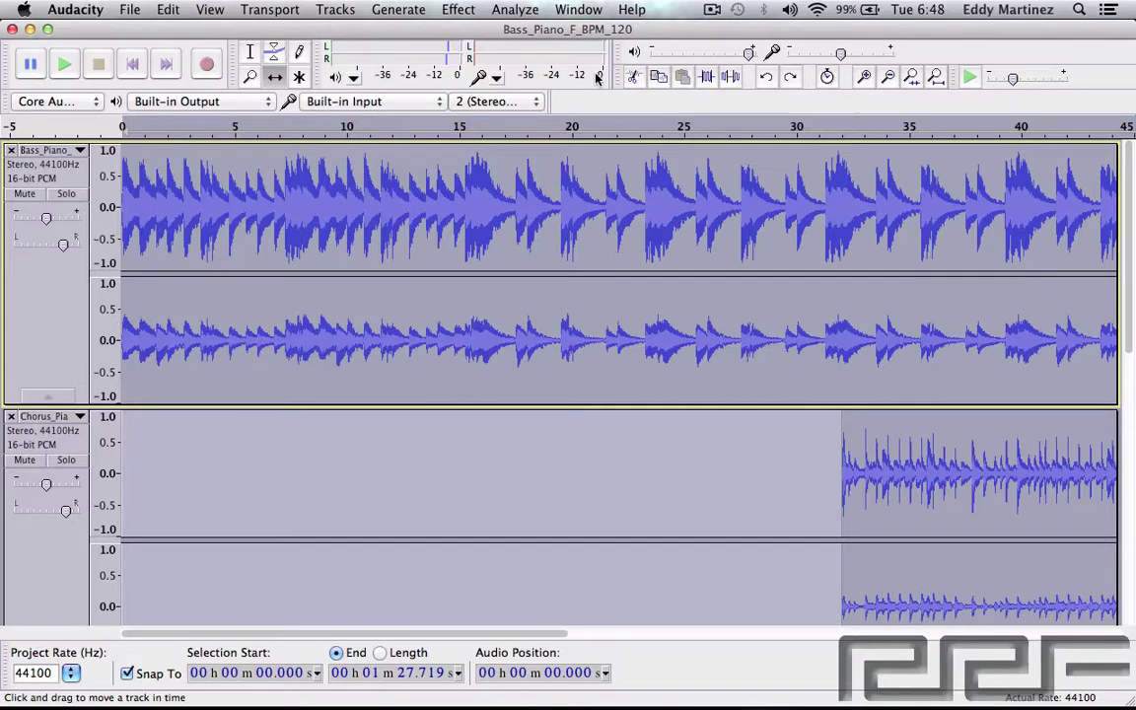
key("space")
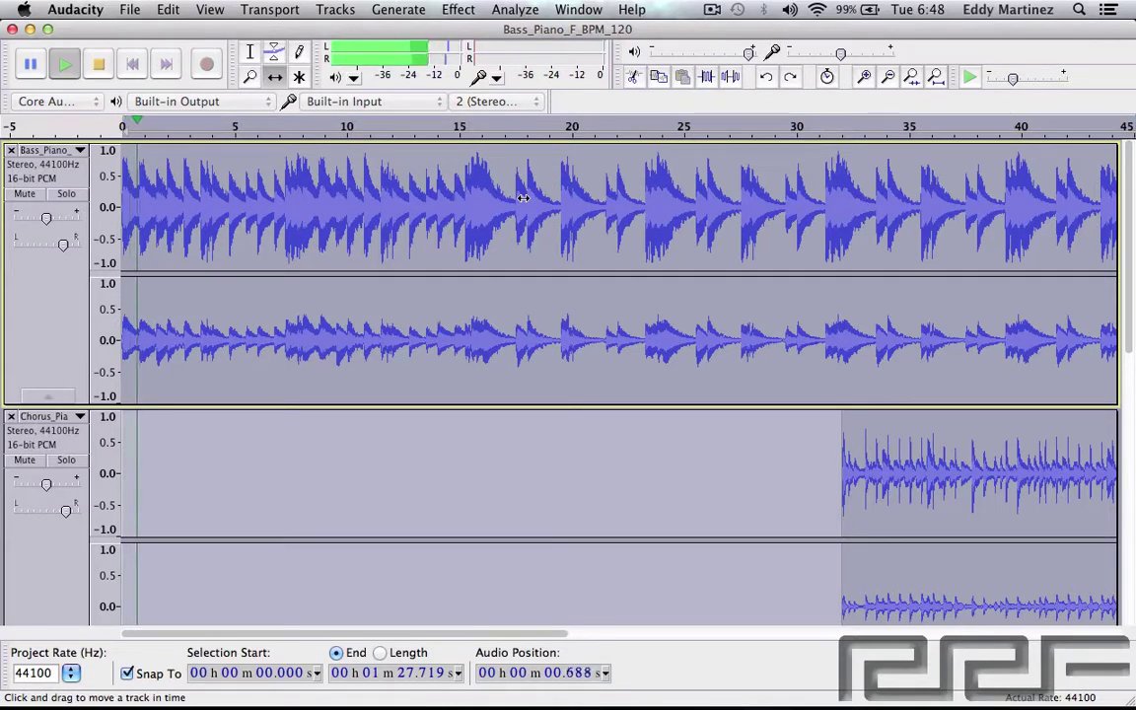
key("space")
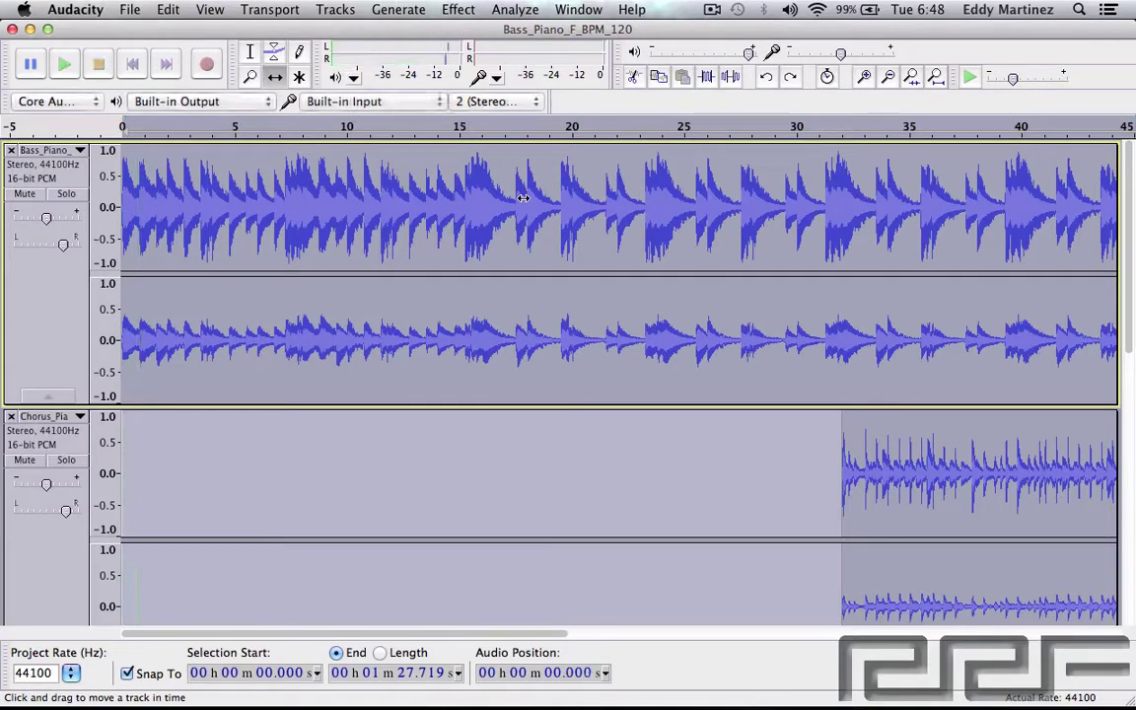
- Preview the Change Speed effect on the selected tracks at -12.000 percent, then cancel it
left_click(452, 8)
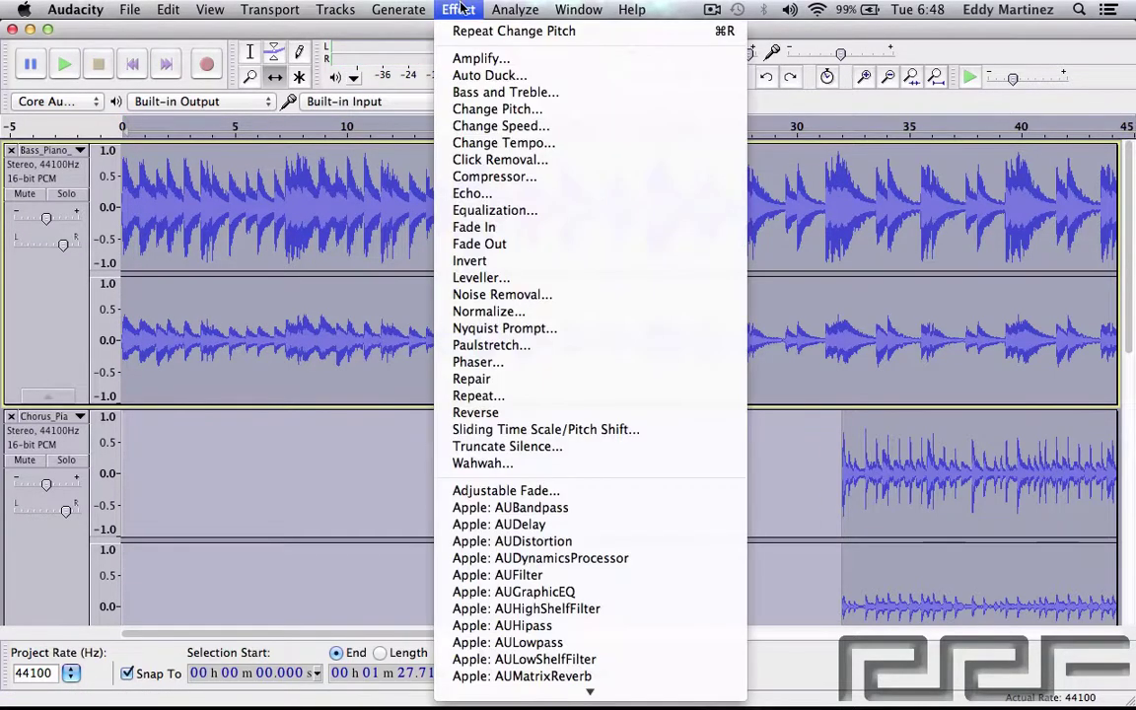
left_click(489, 126)
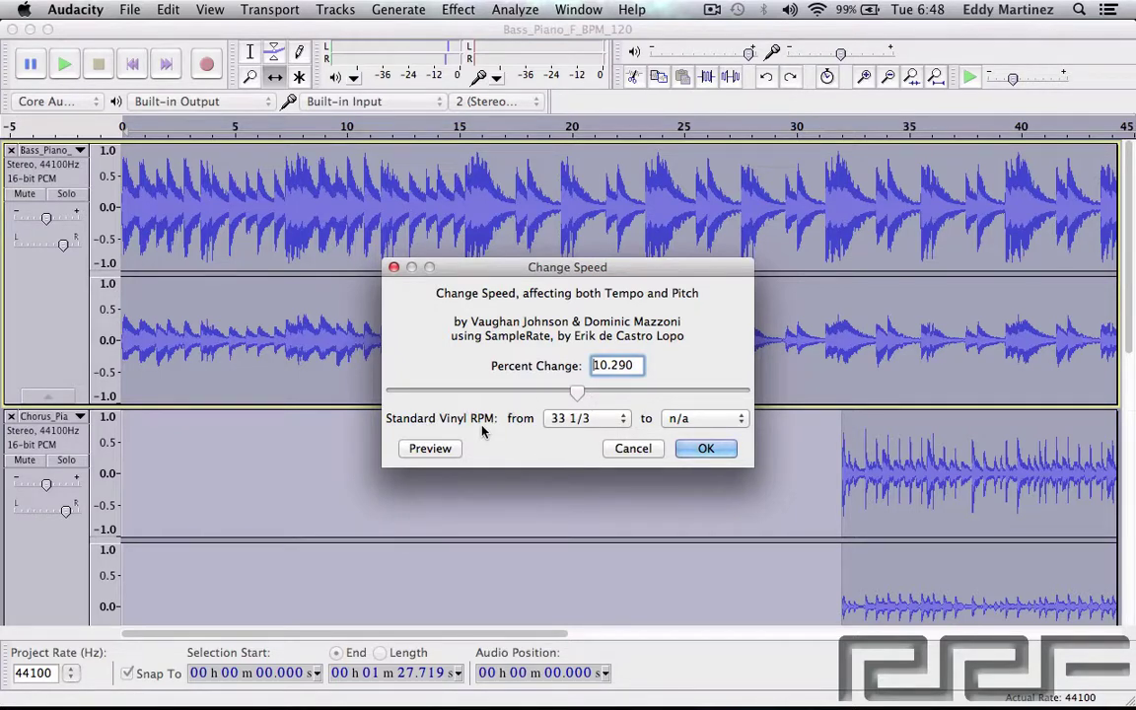
left_click(545, 393)
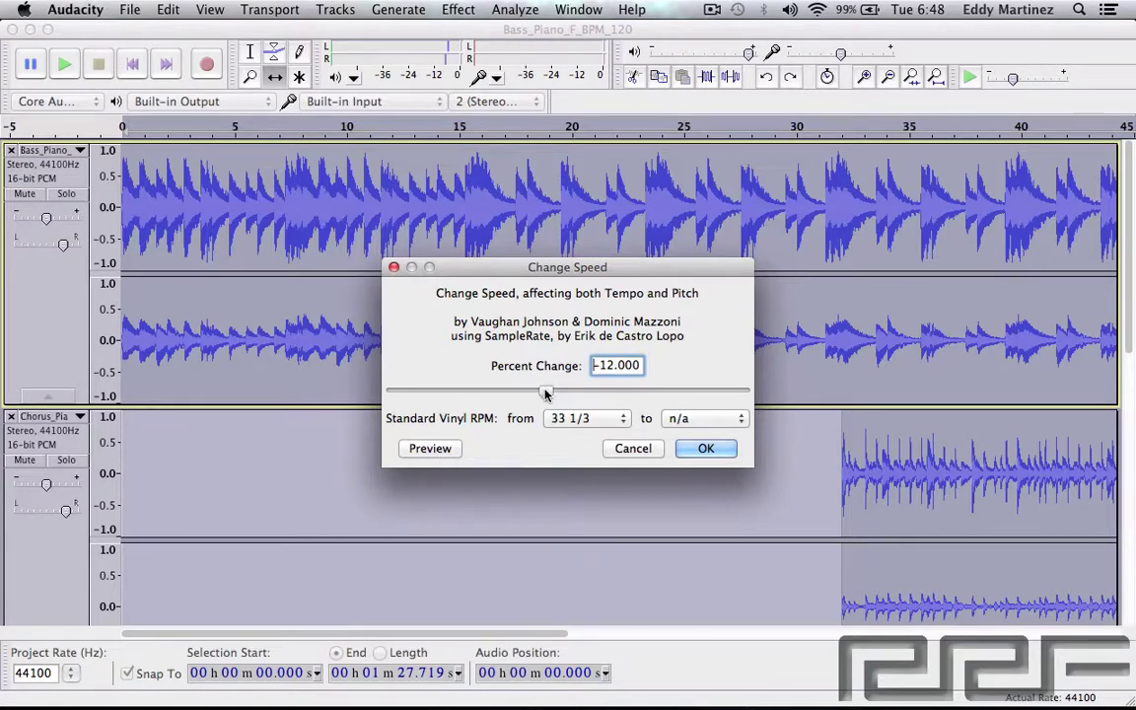
left_click(429, 449)
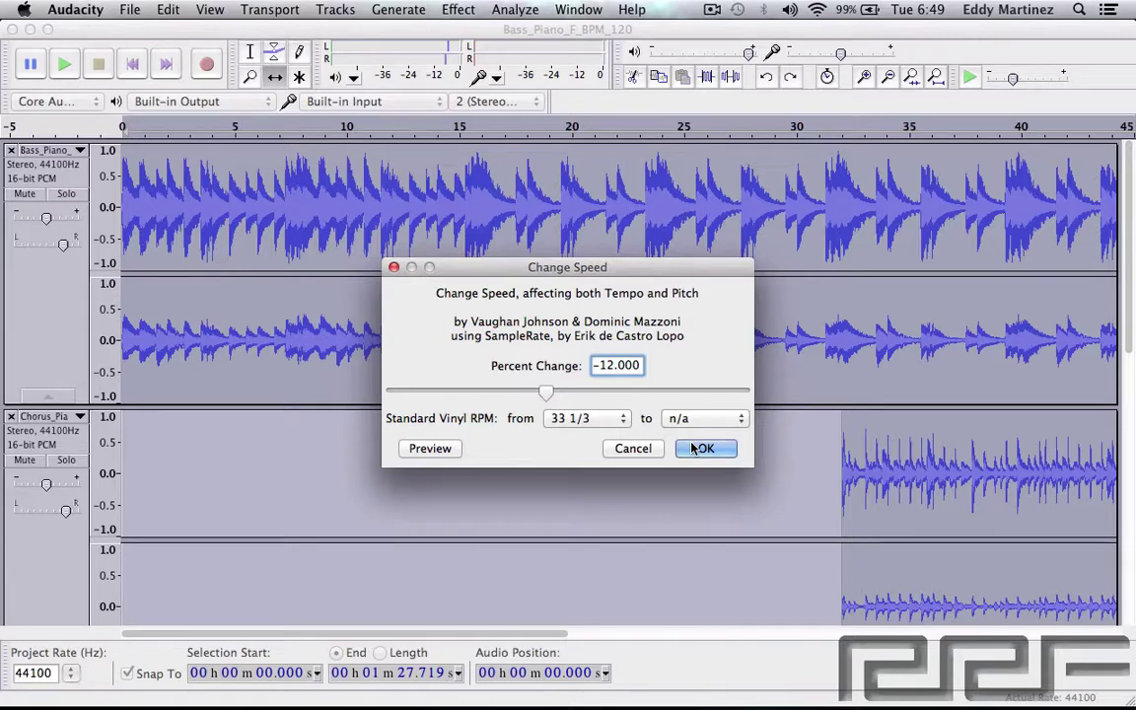
left_click(632, 450)
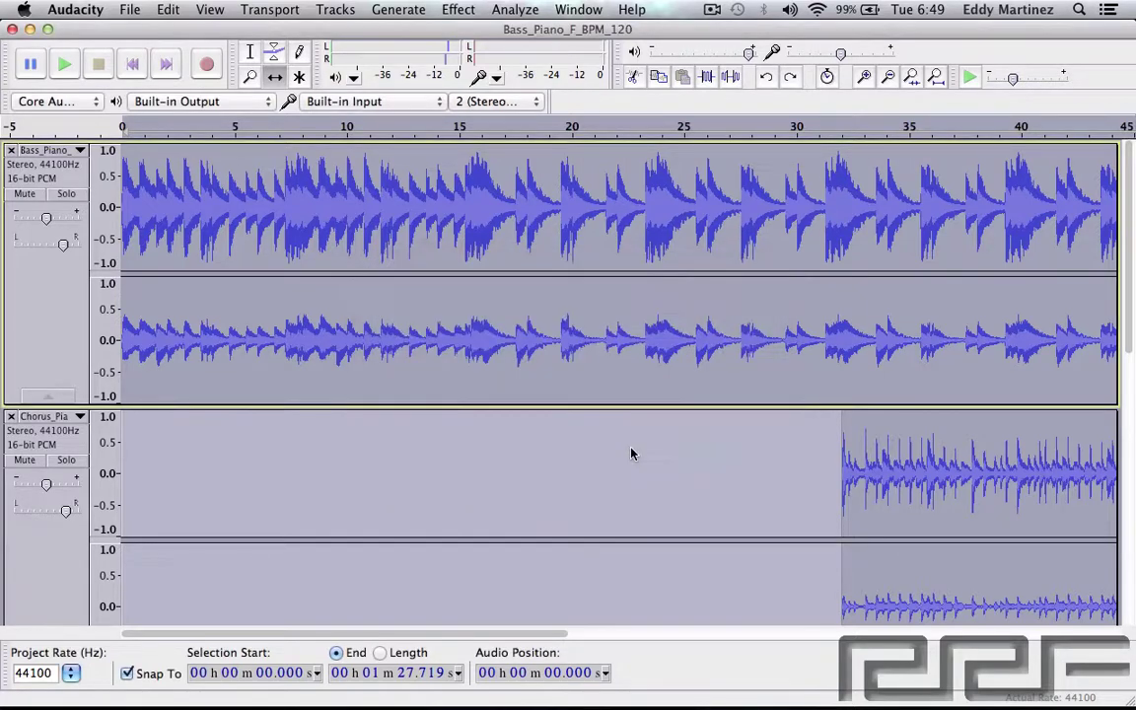
- Preview the Change Tempo effect on the selected tracks at -5.000 percent, then cancel it
left_click(460, 9)
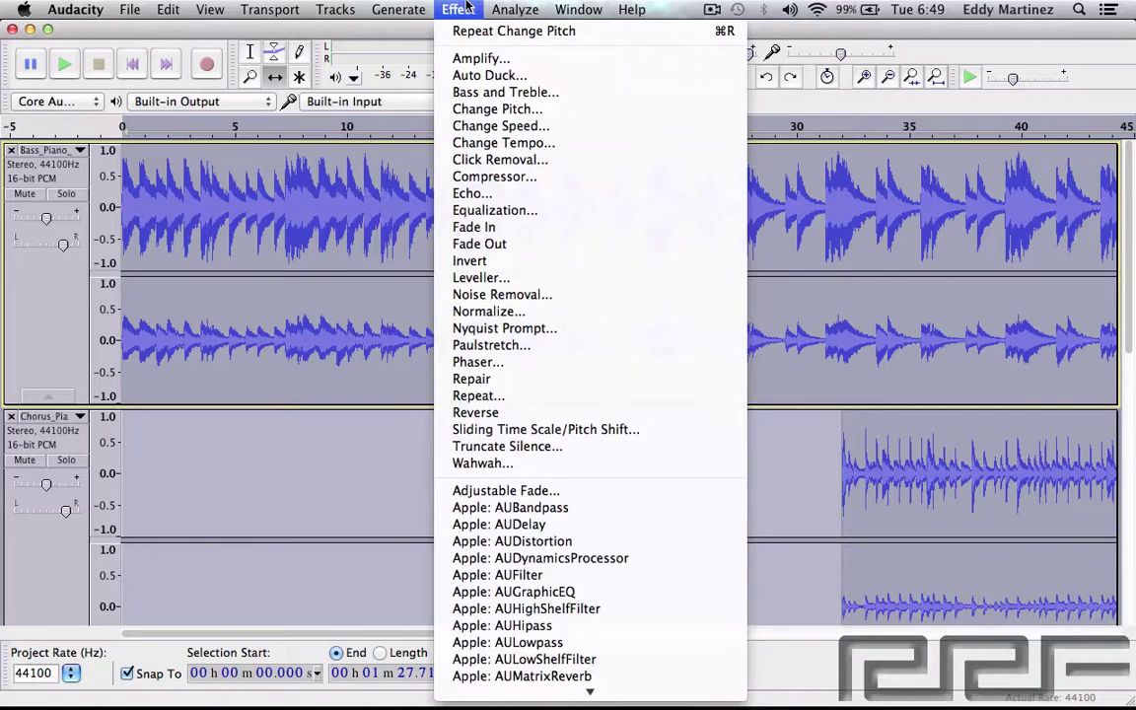
left_click(513, 143)
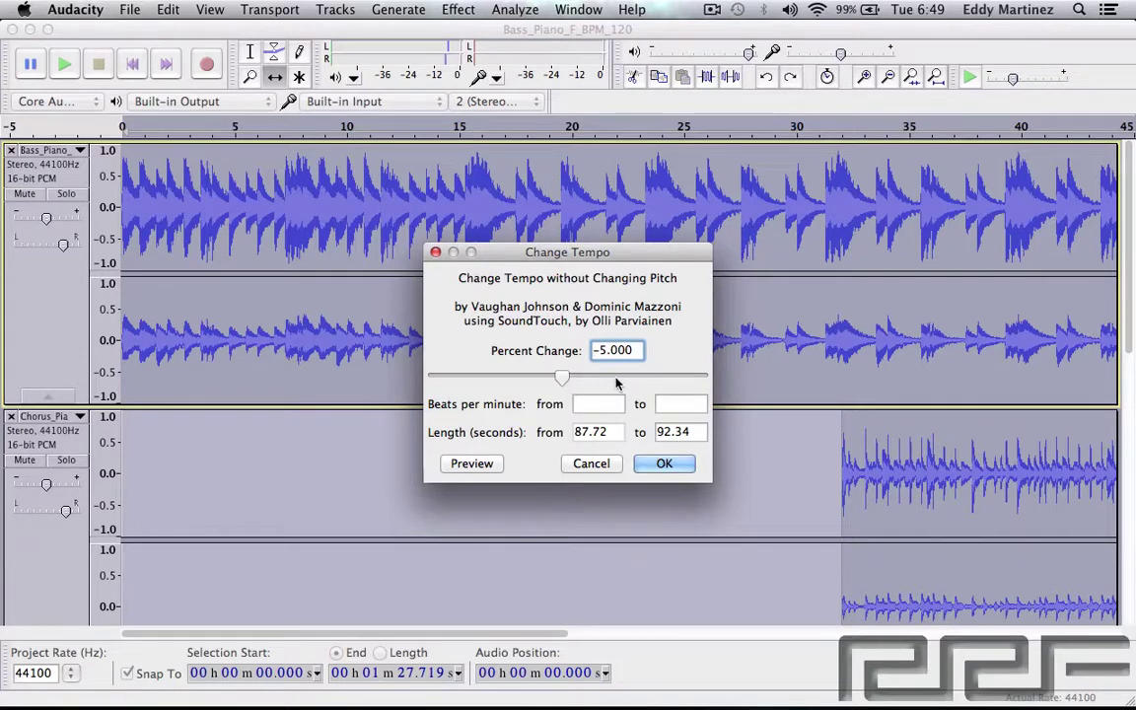
left_click(486, 465)
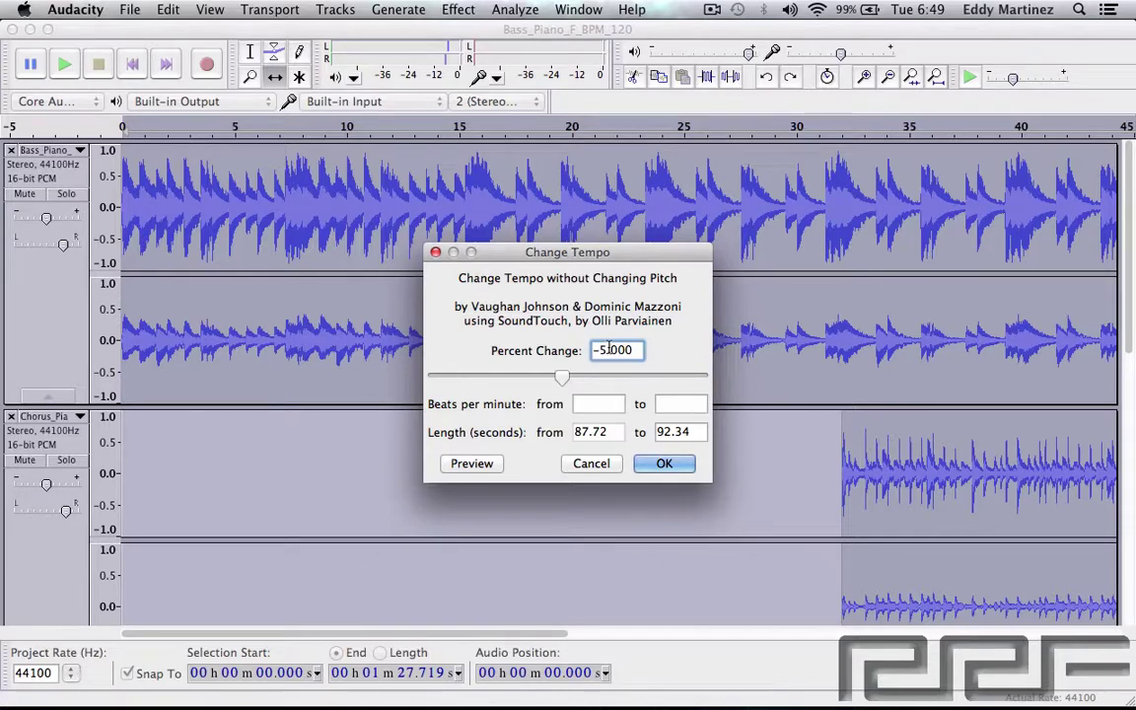
left_click(592, 463)
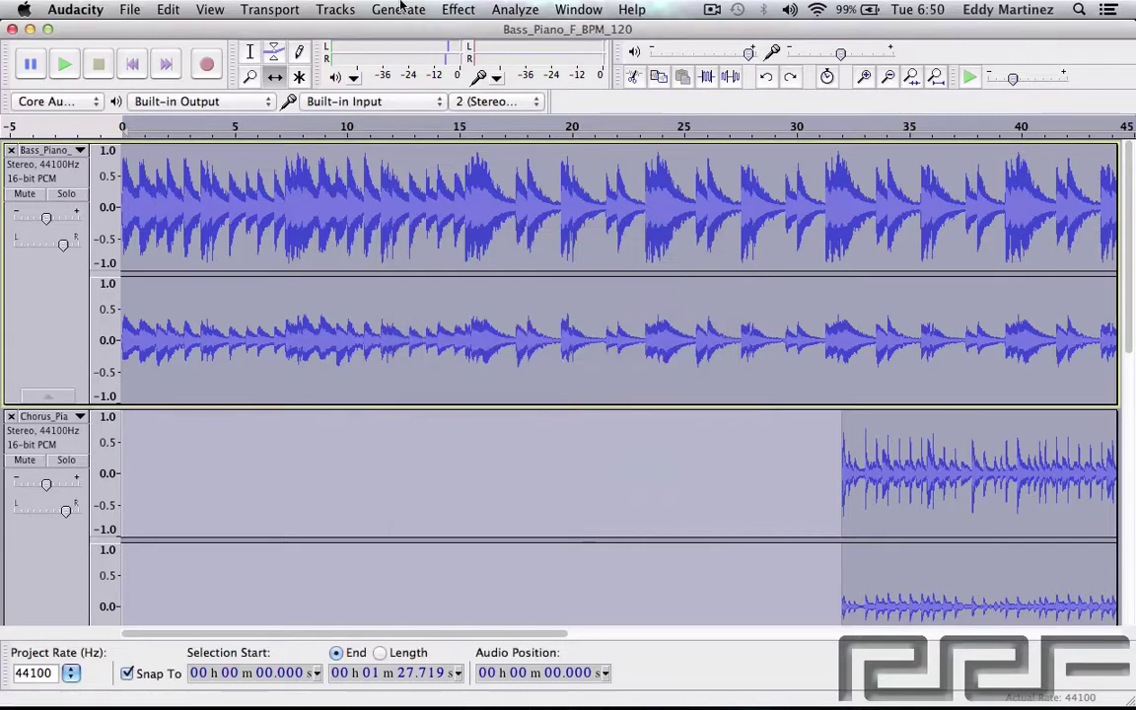
- Try Click Removal settings with a threshold of 203 and a max spike width of 11, then cancel the effect
left_click(457, 10)
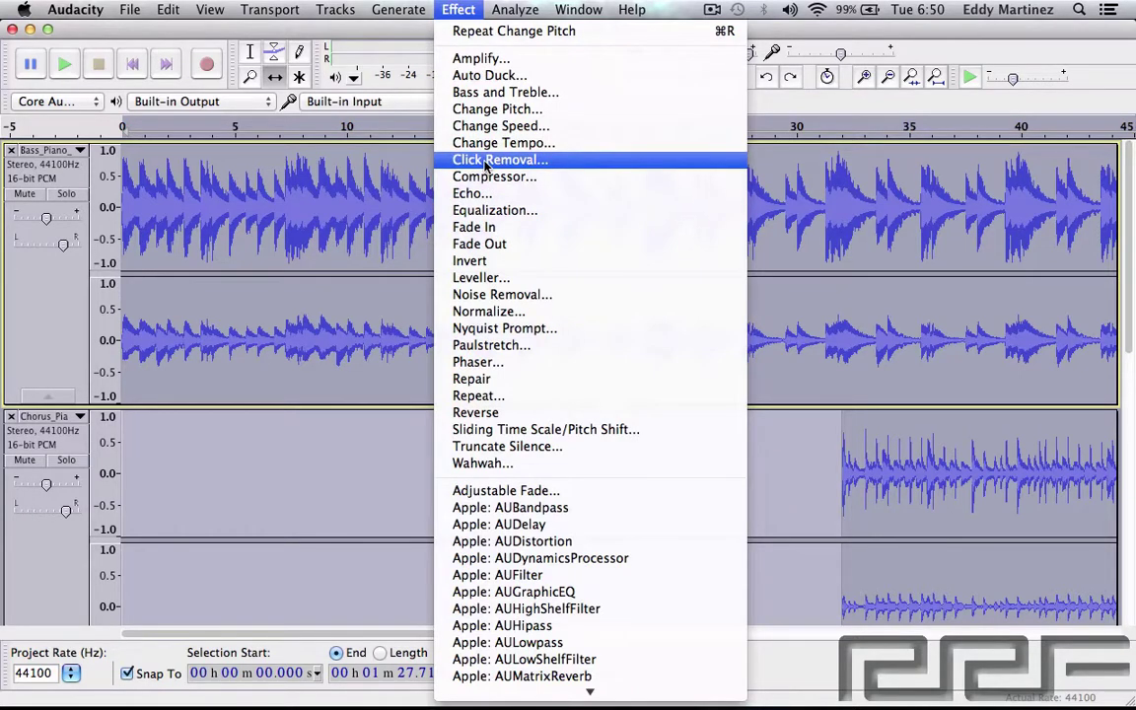
left_click(484, 163)
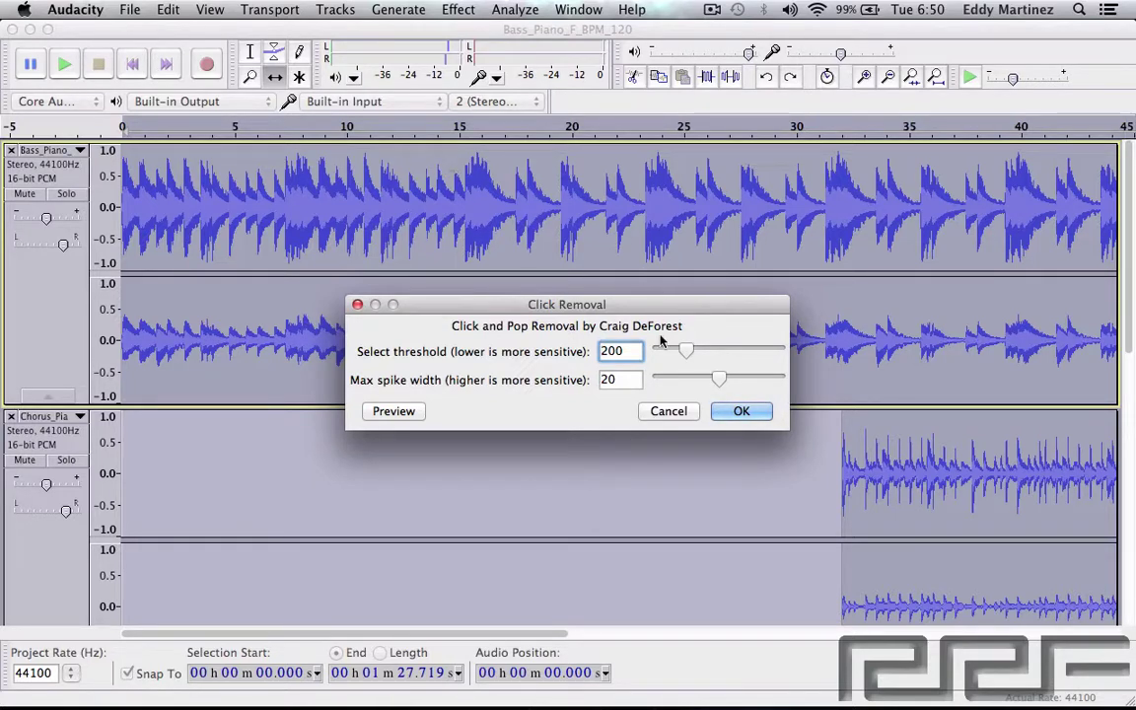
left_click_drag(685, 352, 695, 385)
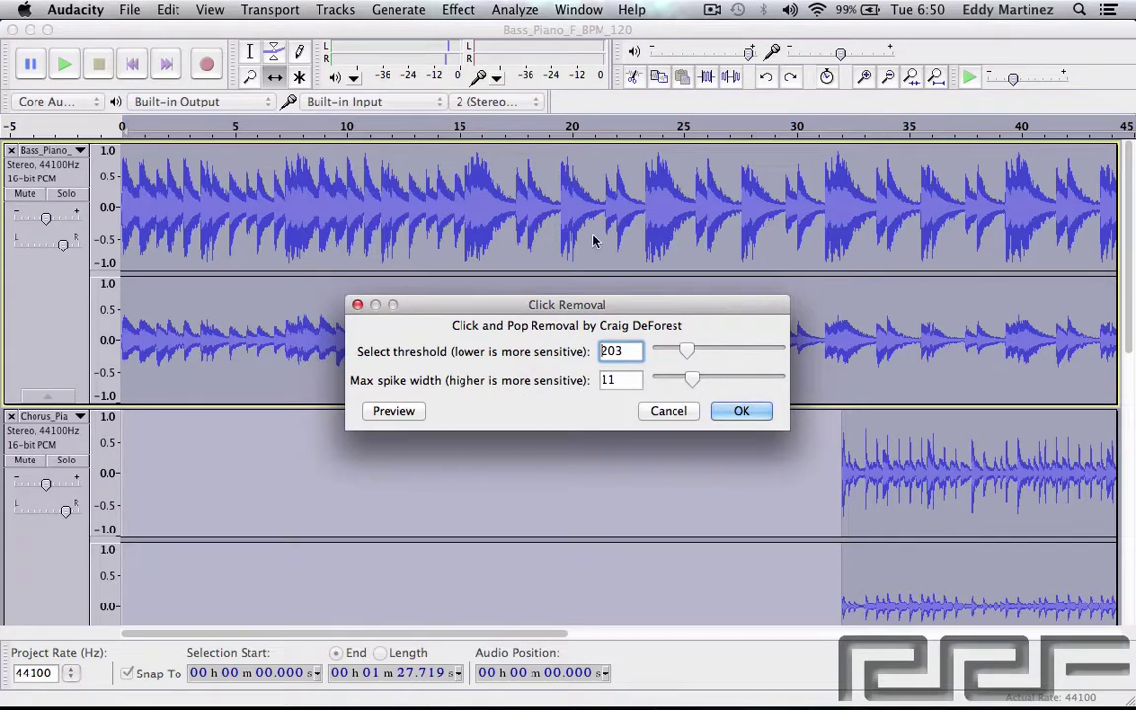
left_click(662, 417)
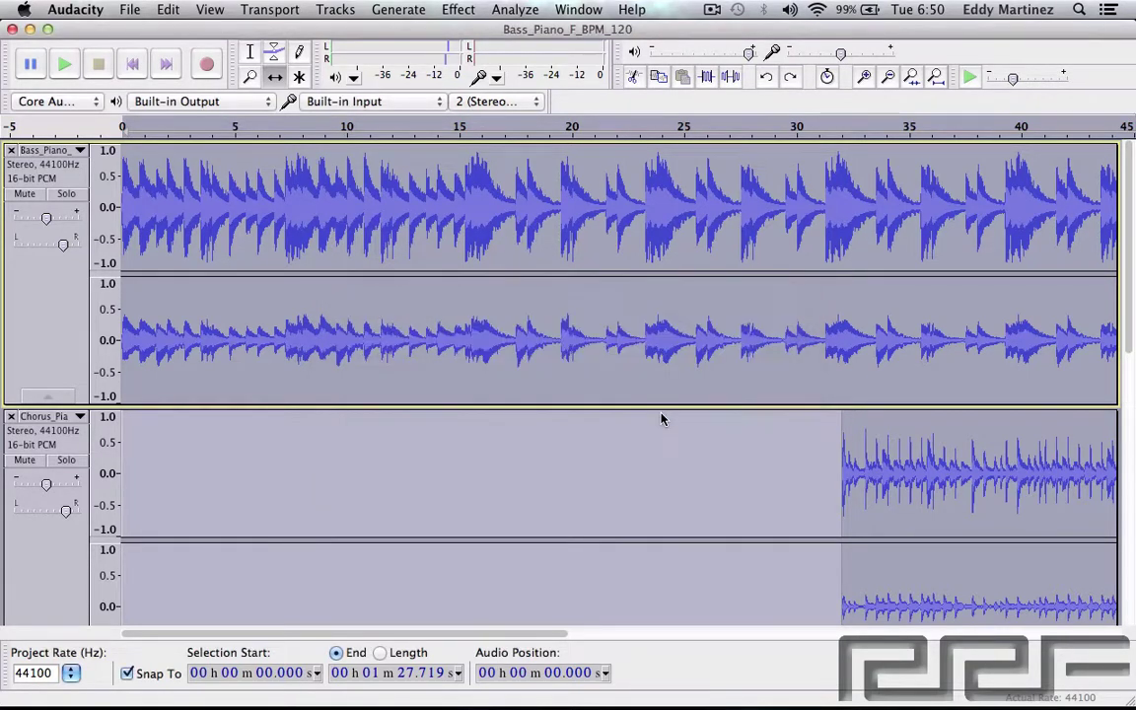
- Examine the Compressor's threshold, noise floor, ratio, attack and decay settings, then close it without applying
left_click(458, 9)
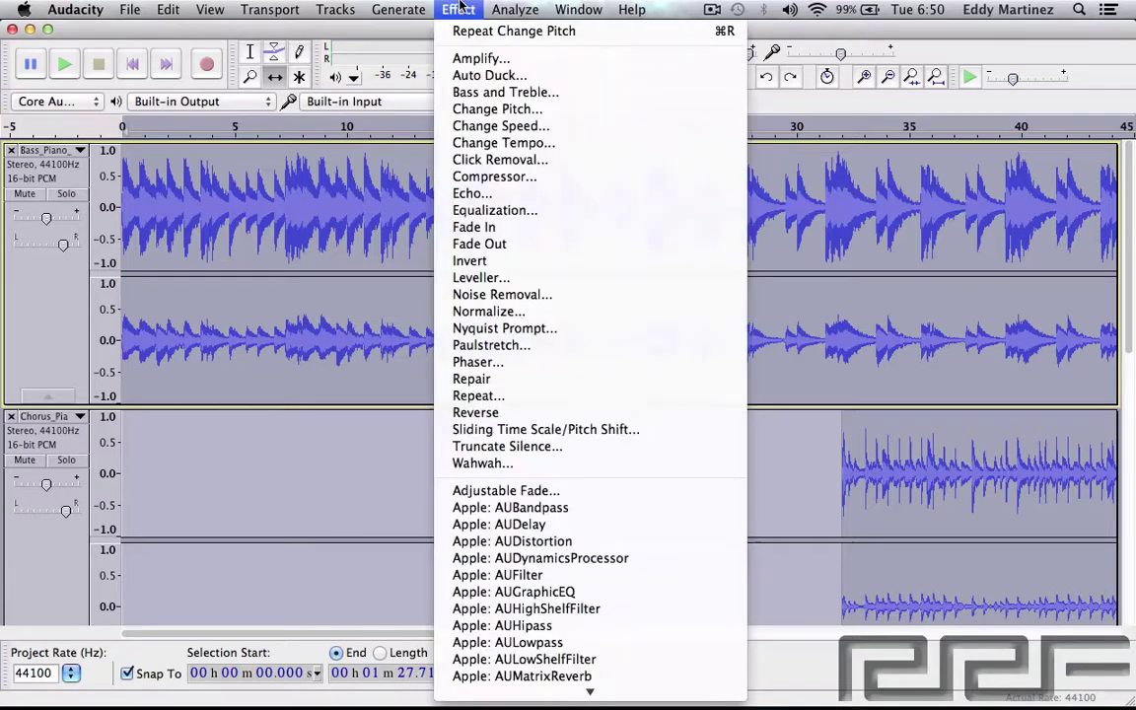
left_click(513, 181)
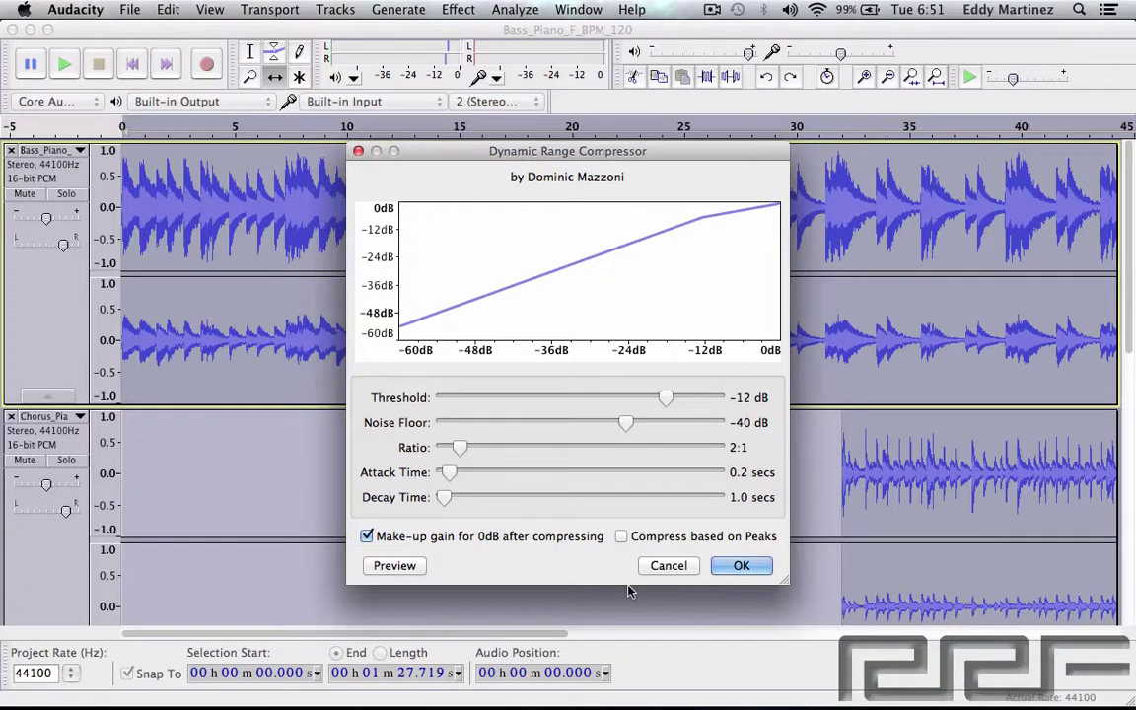
left_click(663, 568)
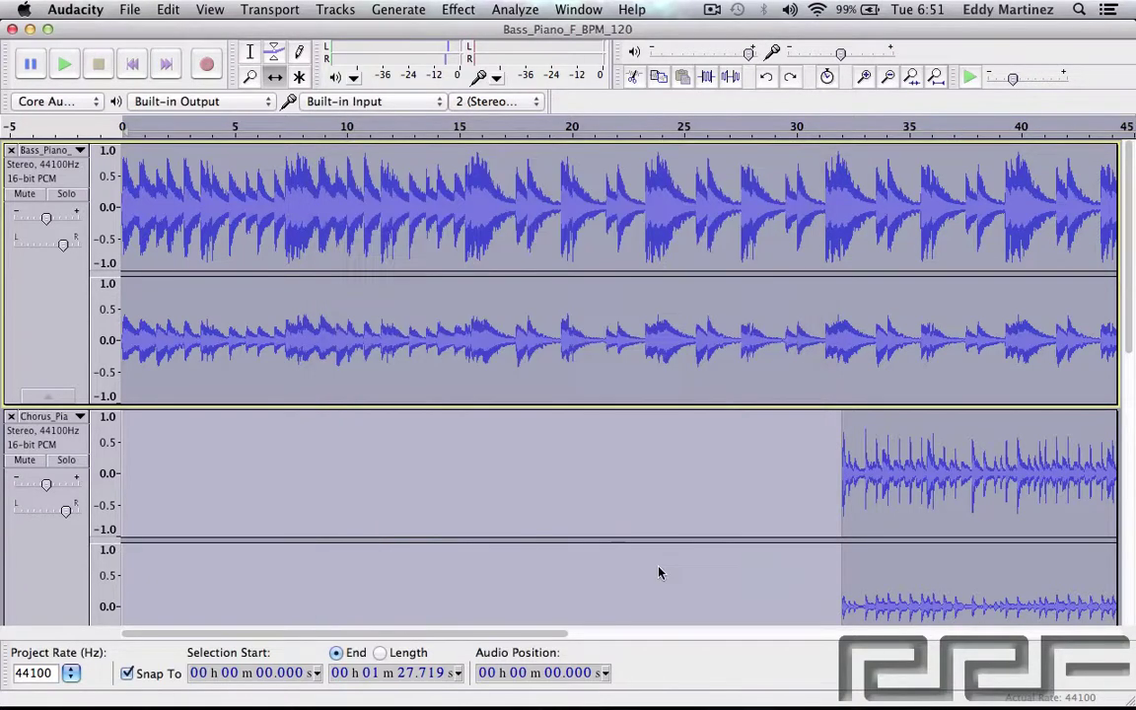
- Preview the Echo effect on the selected tracks with a delay time of 1 second and a decay factor of 0.5
left_click(458, 9)
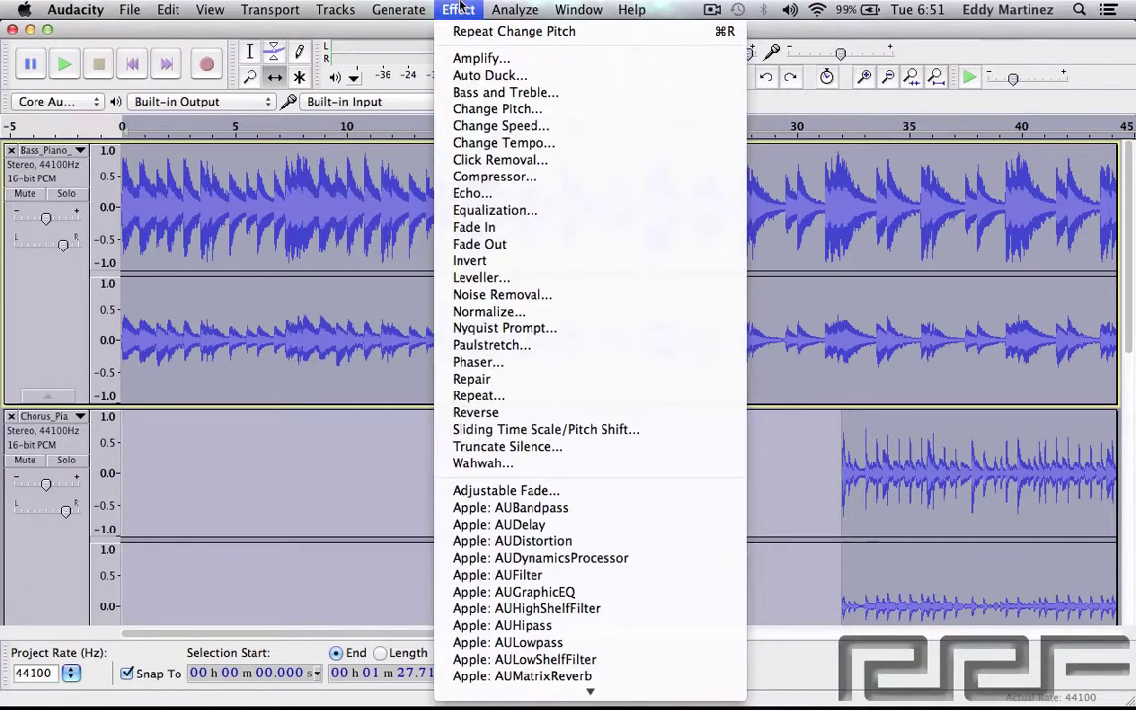
left_click(498, 195)
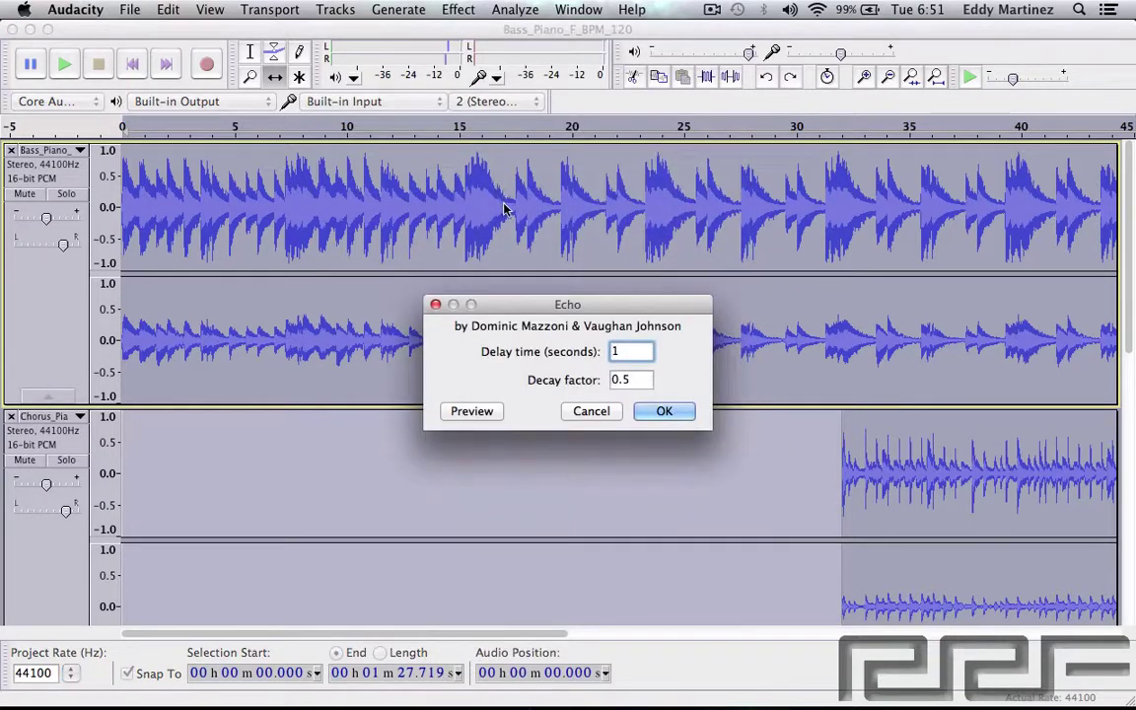
left_click(471, 411)
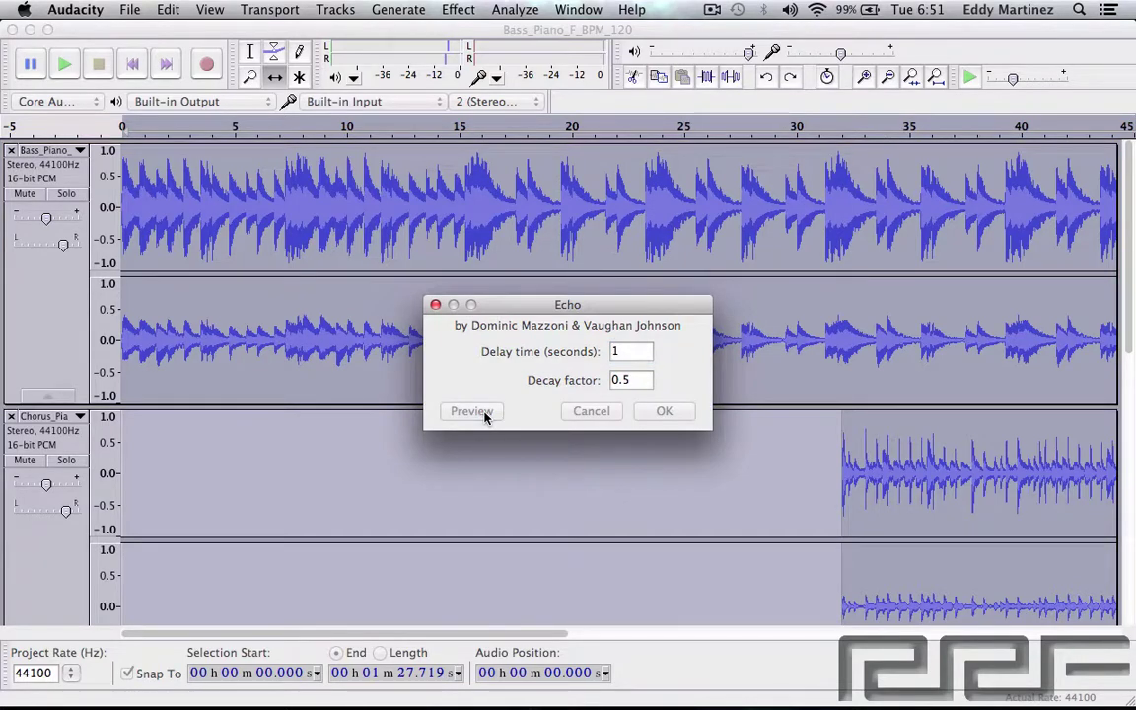
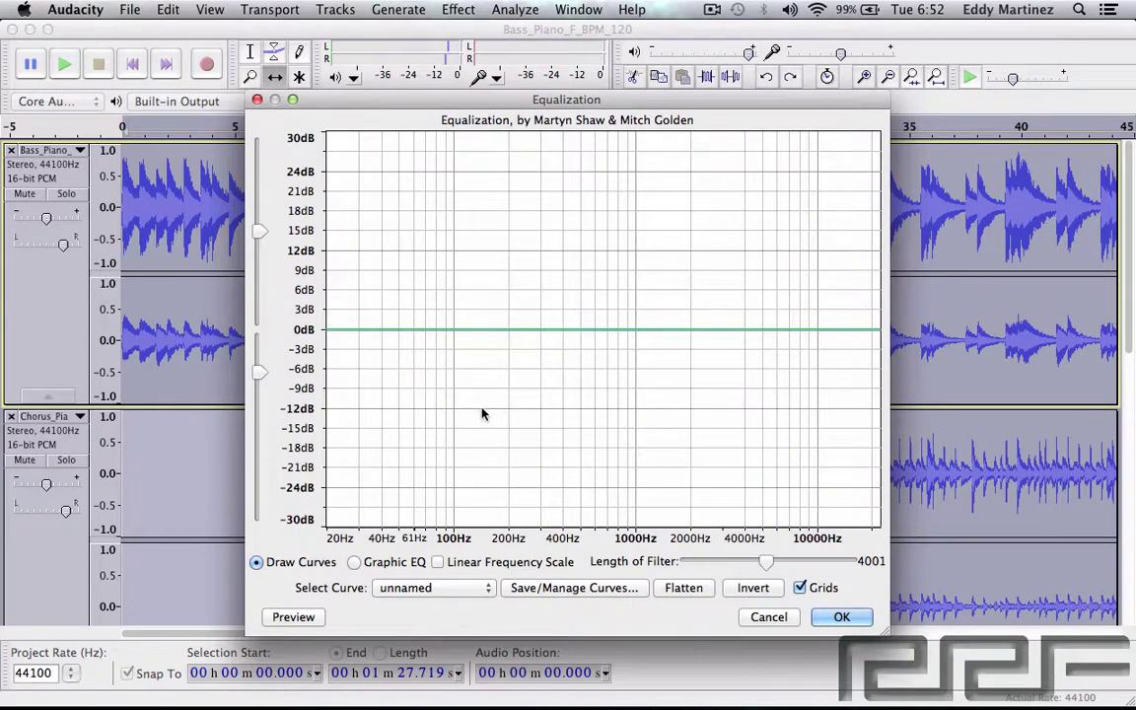
- Switch the Equalization effect to Graphic EQ, raise the 20 Hz band and lower the 25, 40 and 63 Hz bands
left_click(354, 562)
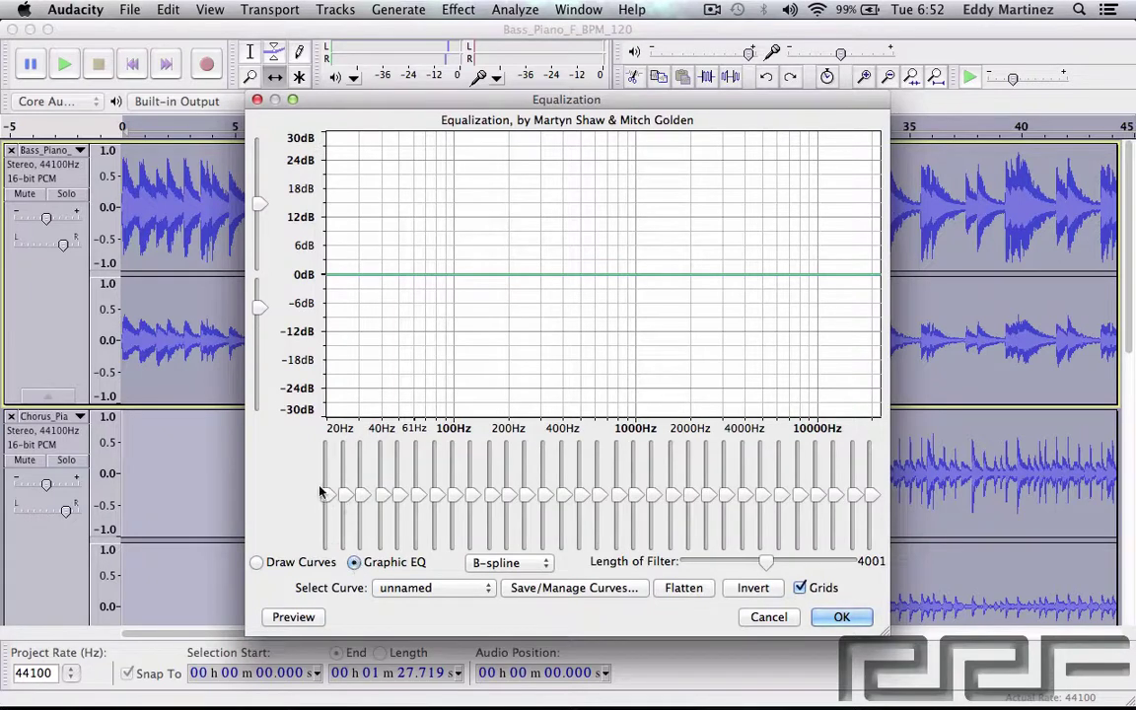
left_click_drag(324, 495, 326, 464)
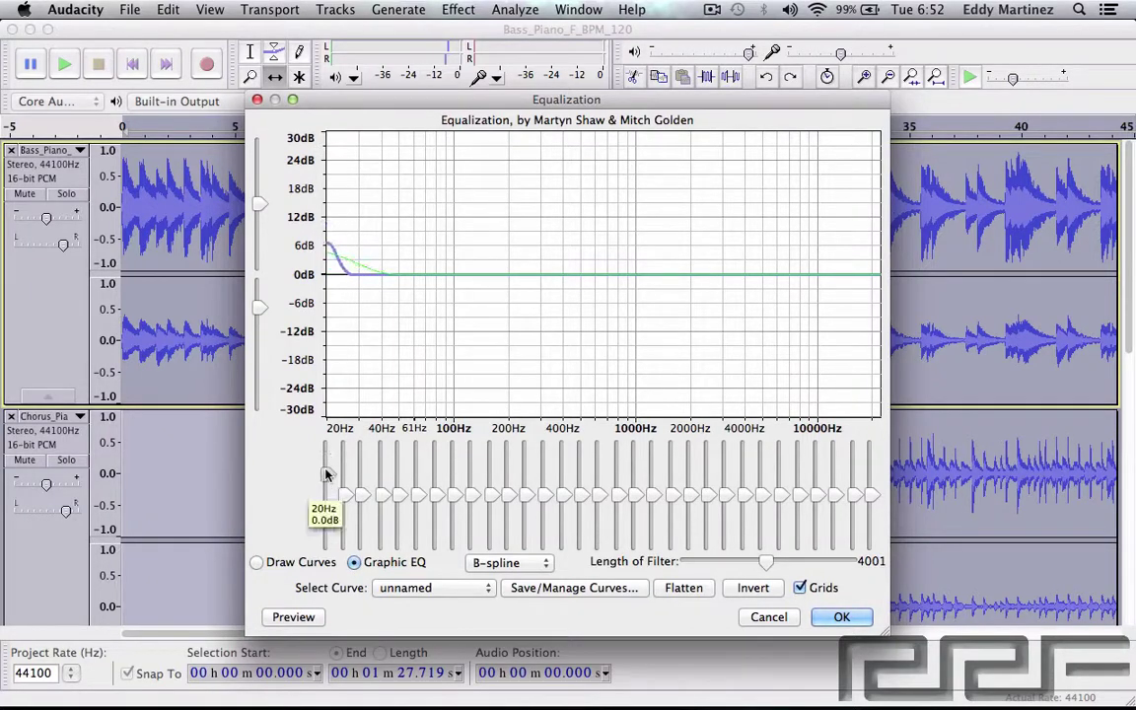
left_click(347, 524)
left_click(347, 524)
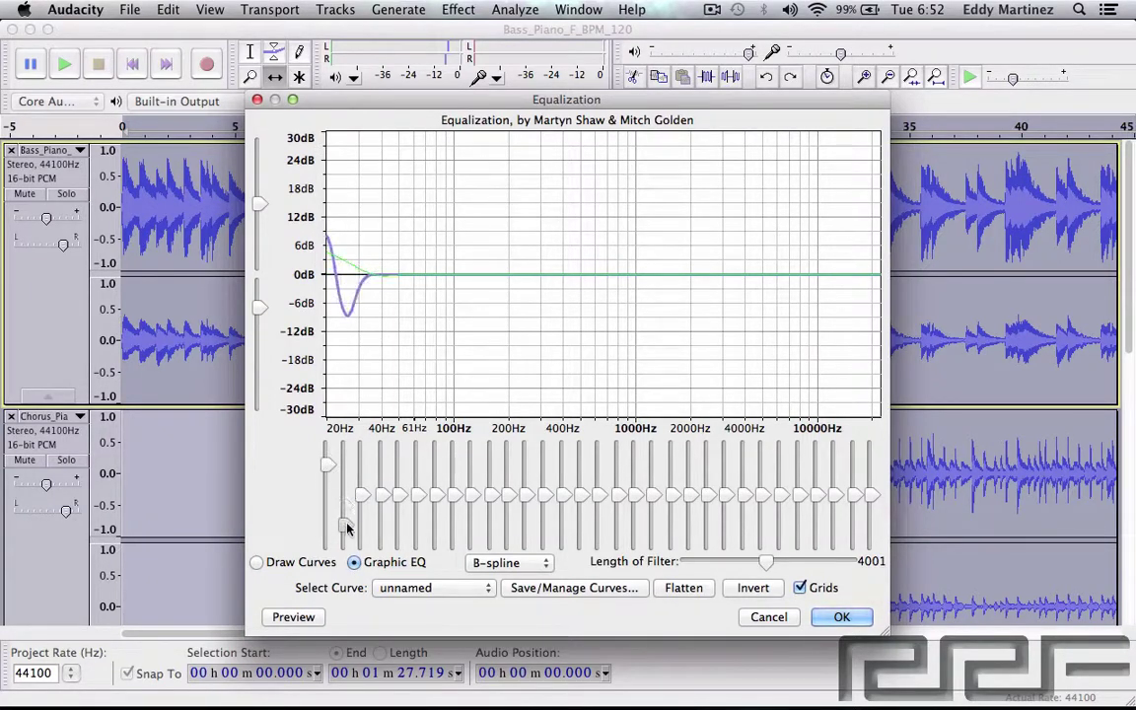
left_click_drag(386, 497, 386, 540)
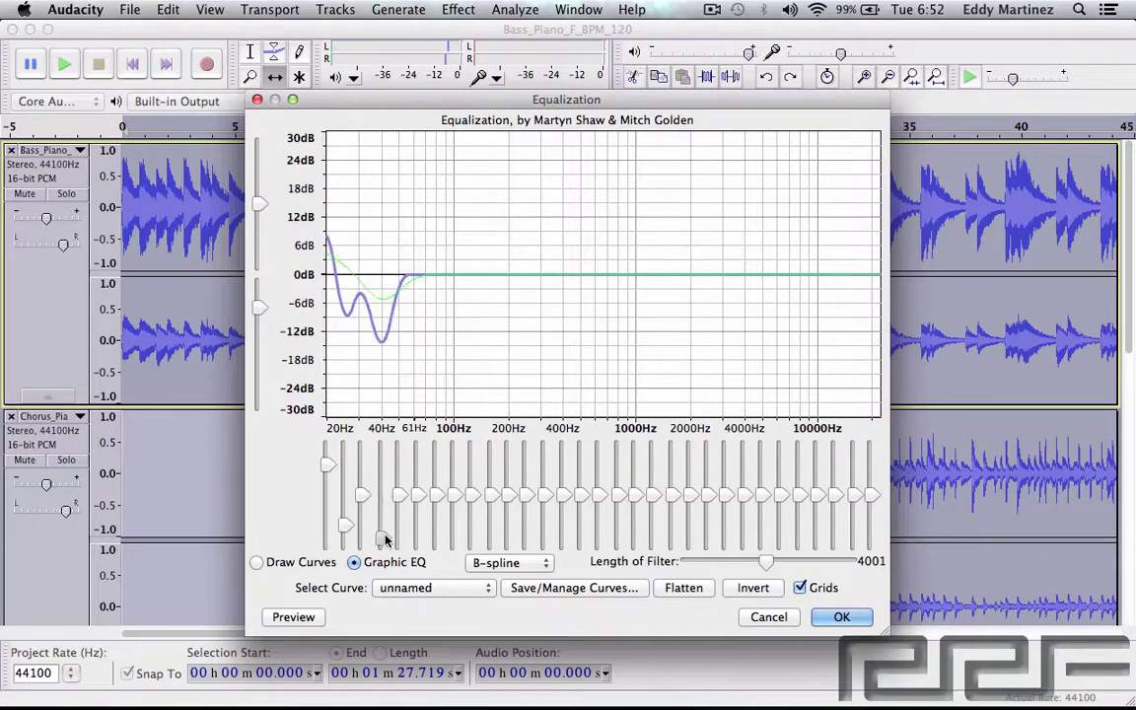
left_click_drag(418, 494, 418, 540)
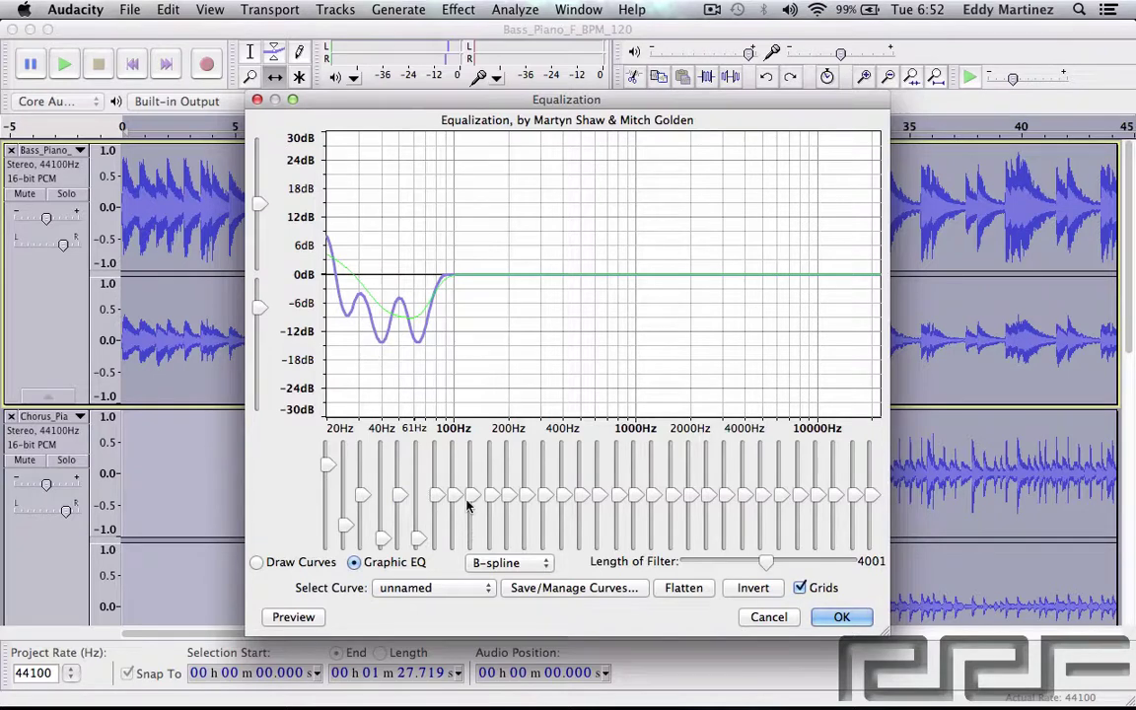
- Lower the 125, 200, 315 and 630 Hz and the 1.25, 2.5, 5 and 10 kHz bands, and preview the equalization
left_click_drag(469, 496, 472, 534)
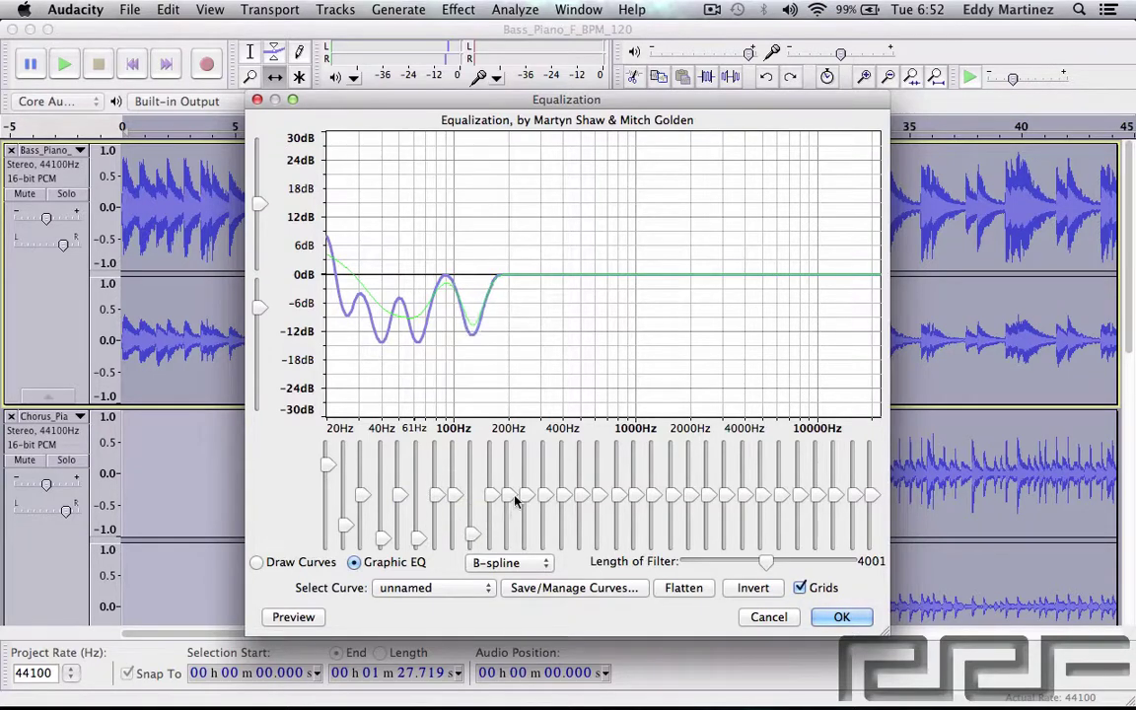
left_click_drag(508, 495, 507, 535)
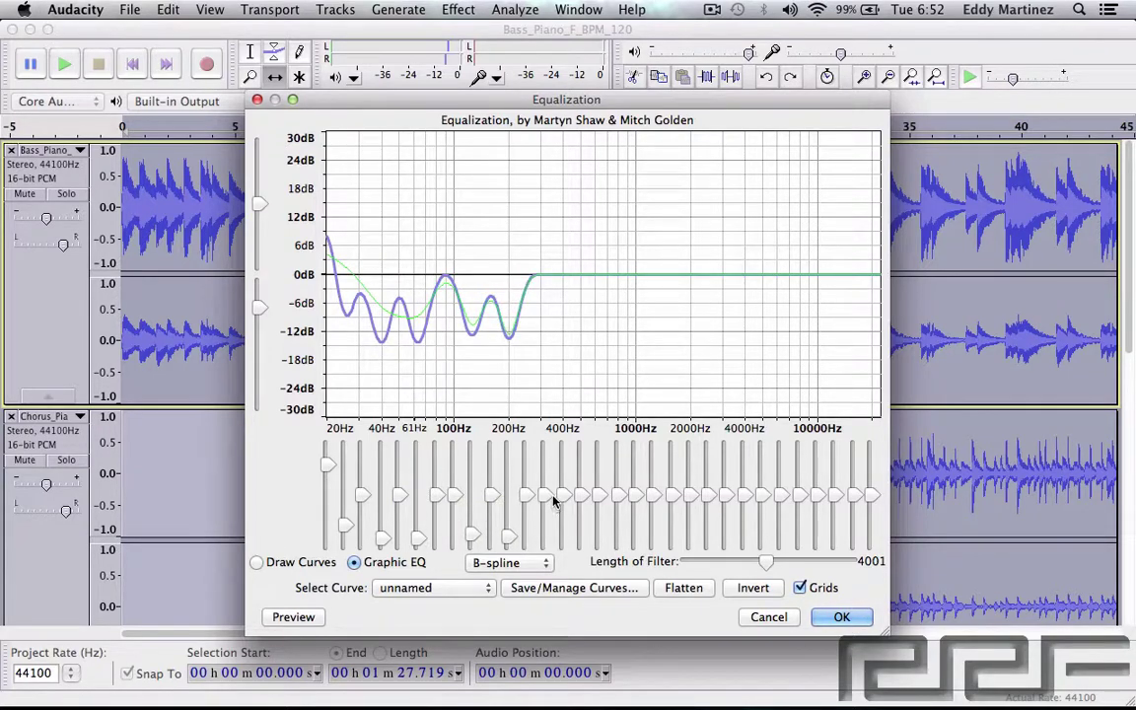
left_click_drag(546, 497, 546, 555)
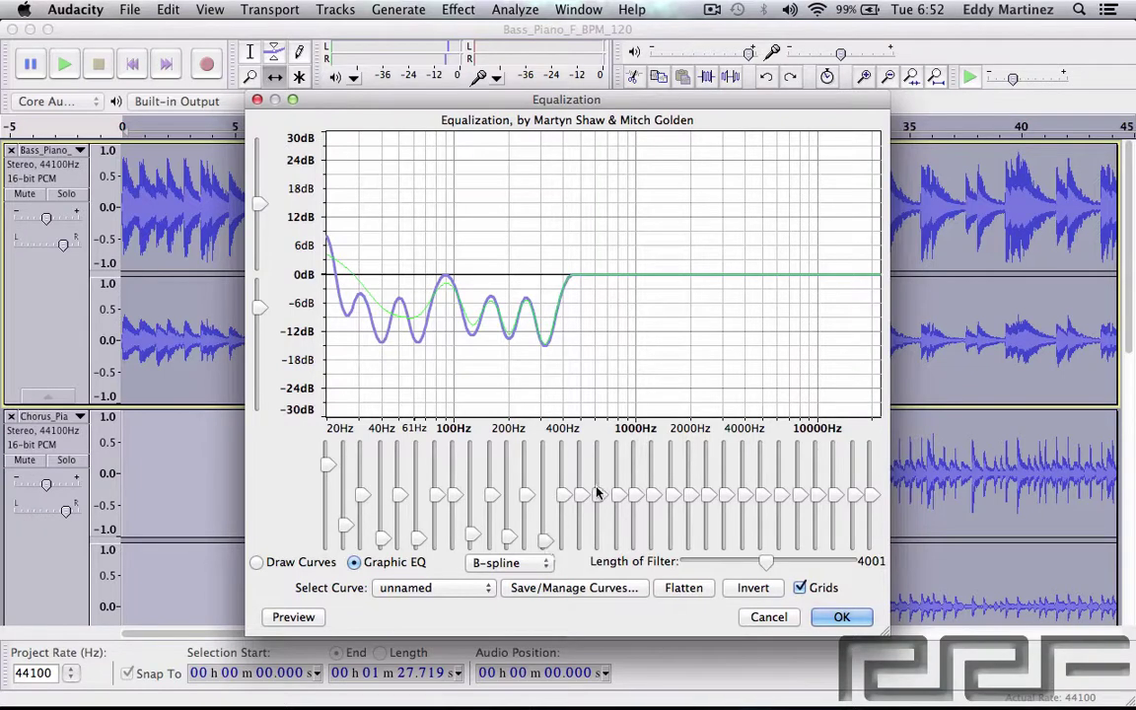
left_click_drag(598, 494, 599, 540)
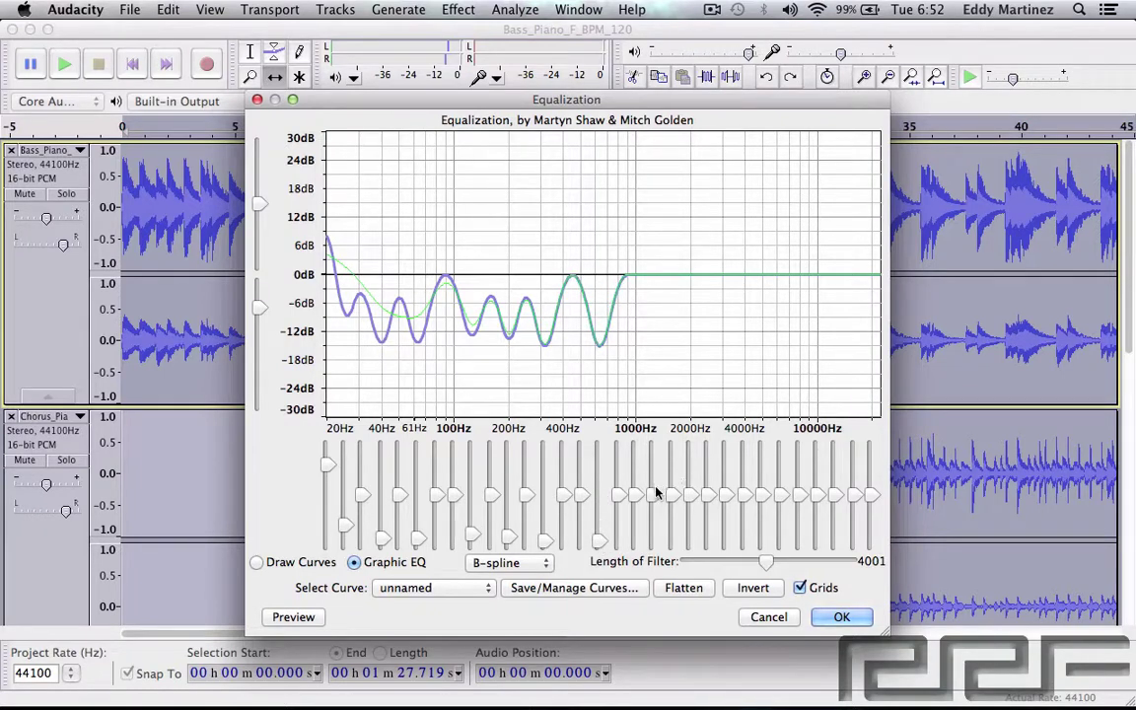
left_click_drag(650, 505, 651, 541)
left_click_drag(708, 496, 708, 541)
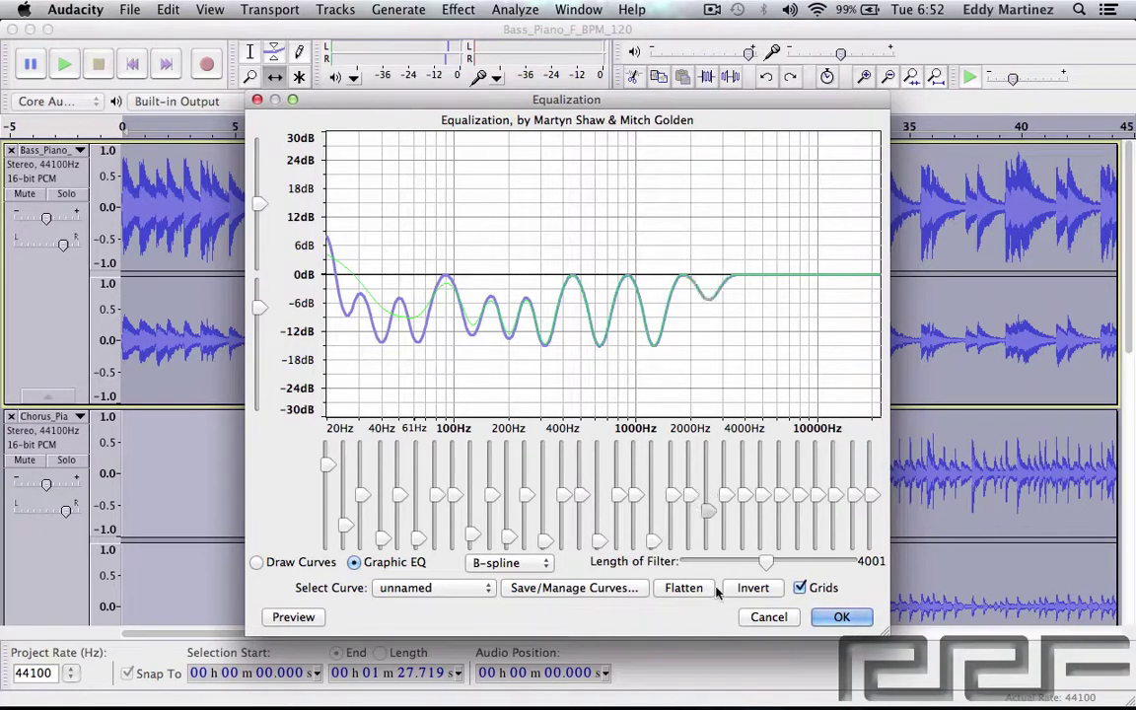
left_click_drag(762, 495, 762, 540)
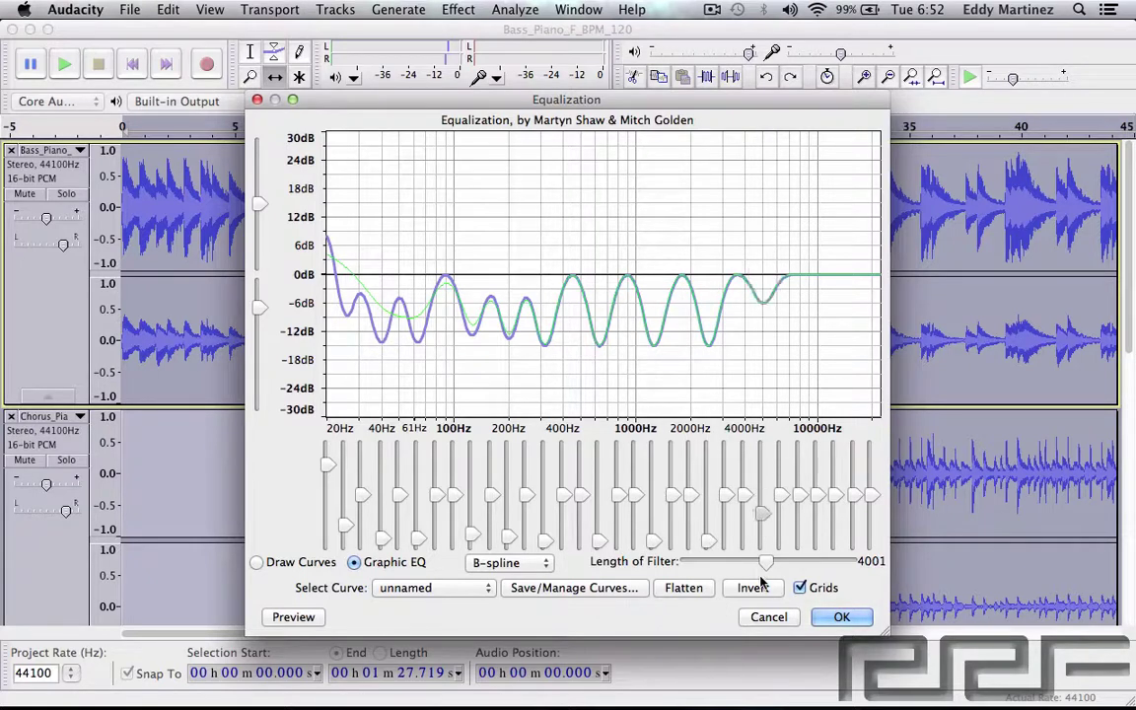
left_click_drag(816, 498, 817, 540)
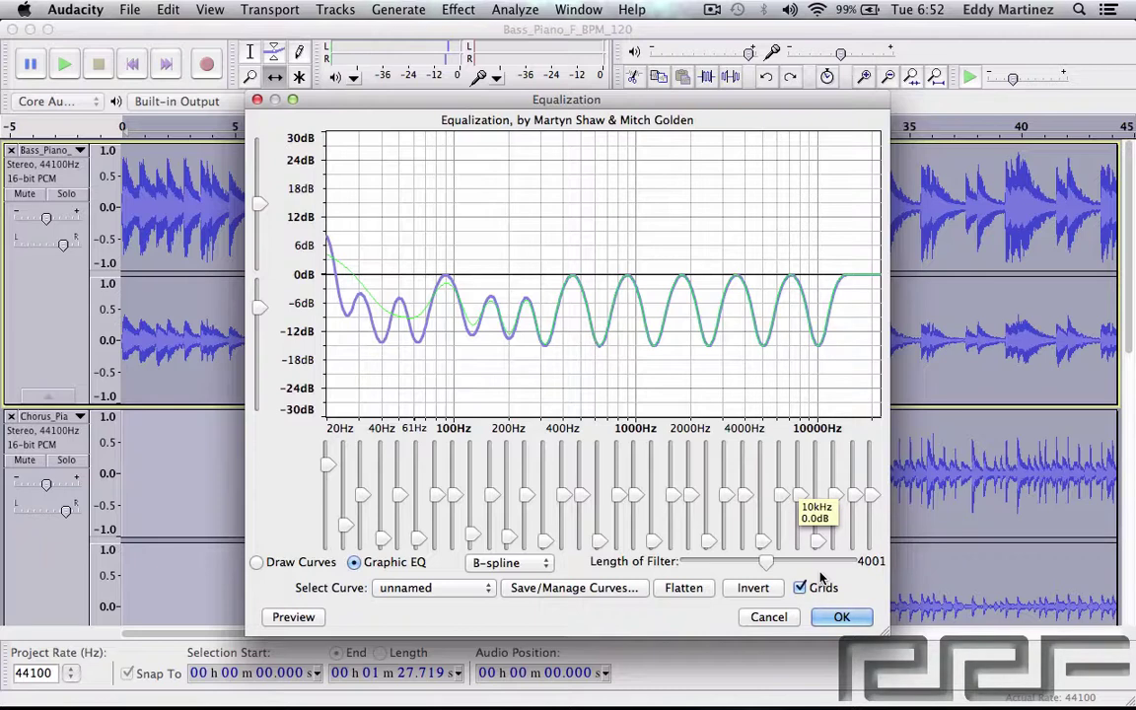
left_click(293, 617)
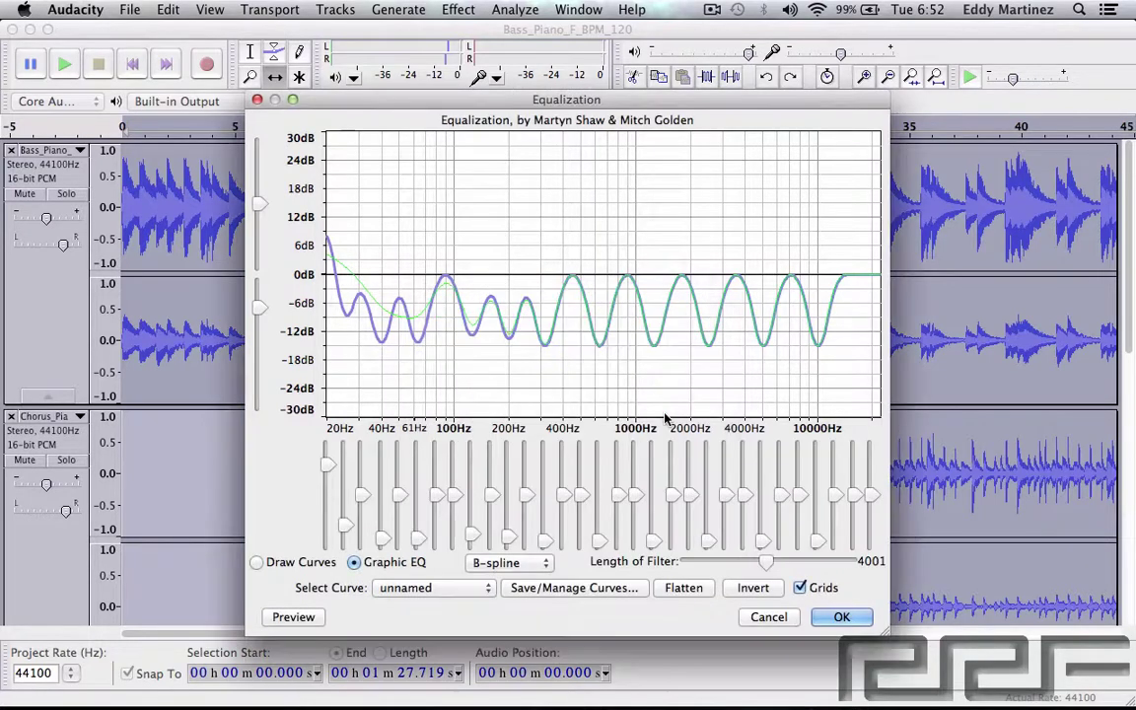
- Lower the 100, 250 and 500 Hz and the 4, 8 and 12.5 kHz bands, preview the equalization and close it without applying
left_click_drag(745, 490, 745, 541)
left_click_drag(833, 496, 834, 541)
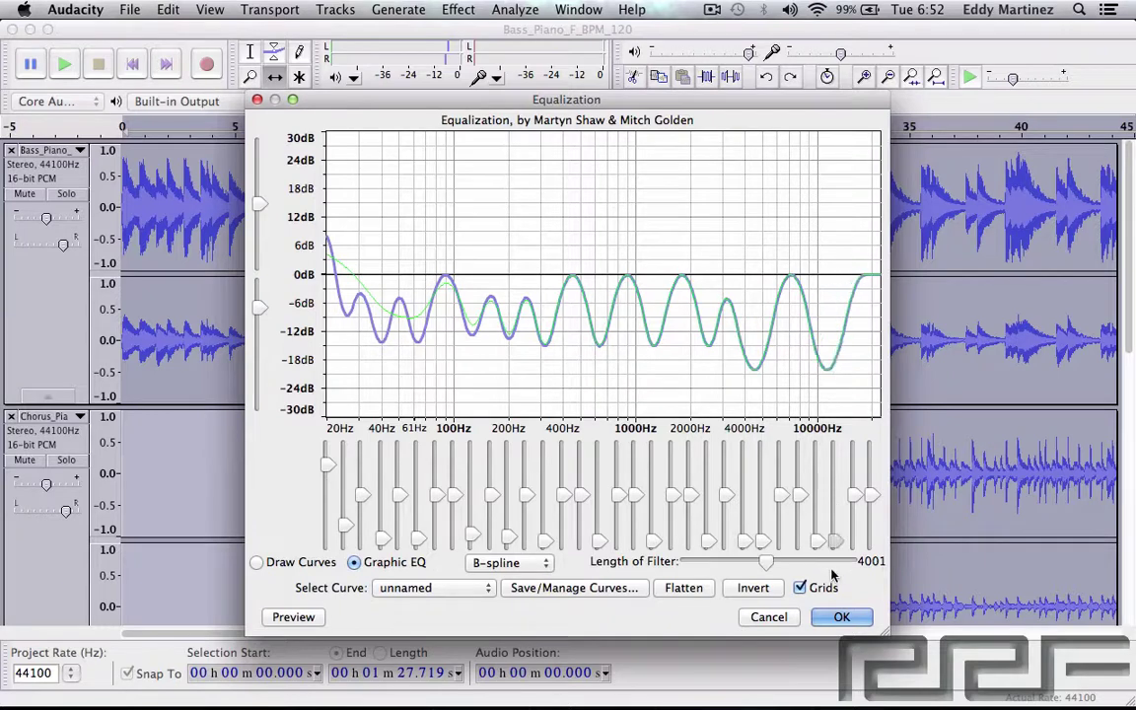
left_click_drag(798, 496, 798, 541)
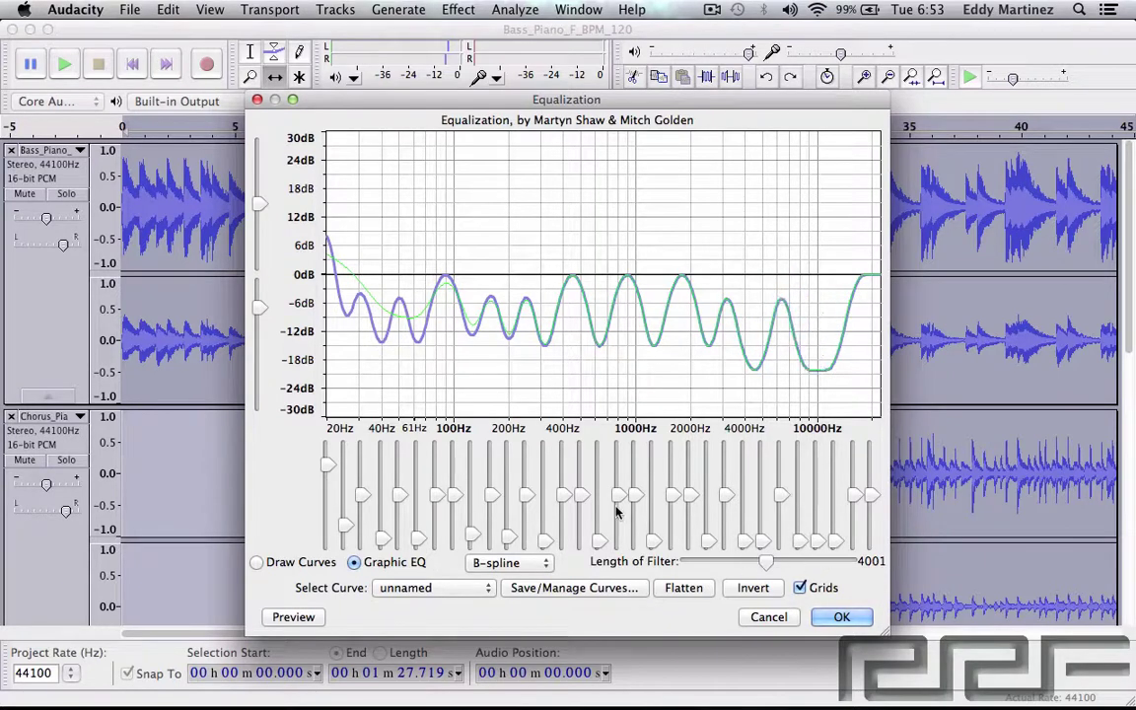
left_click_drag(581, 495, 527, 541)
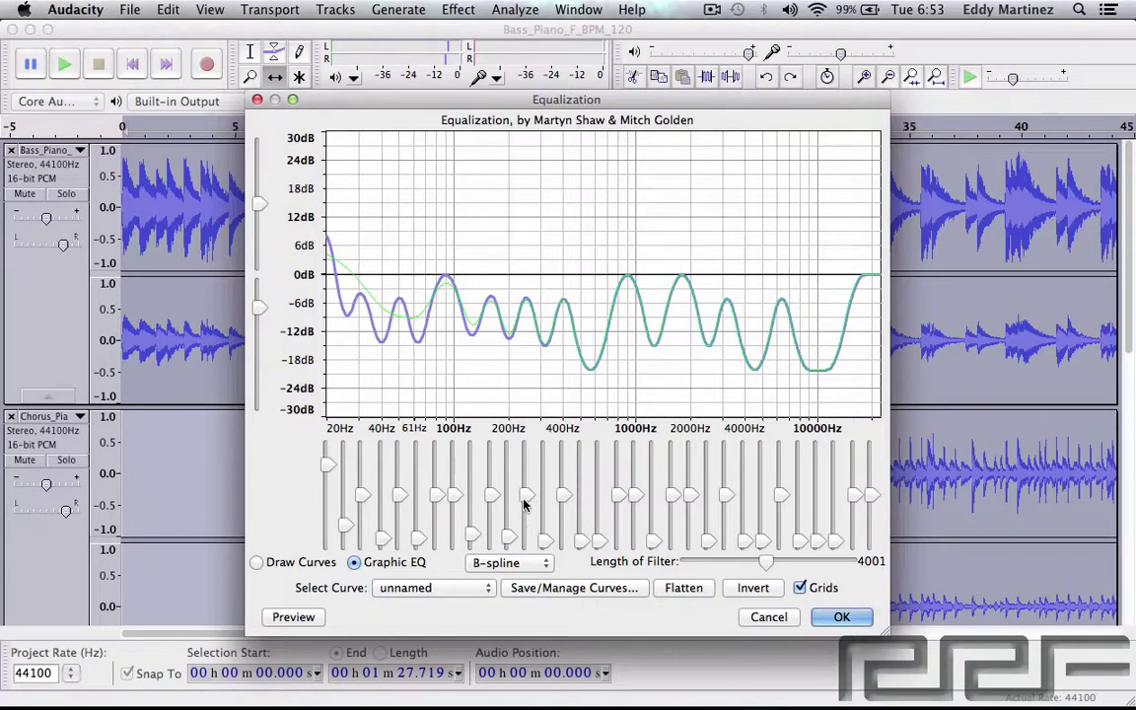
left_click_drag(450, 493, 454, 540)
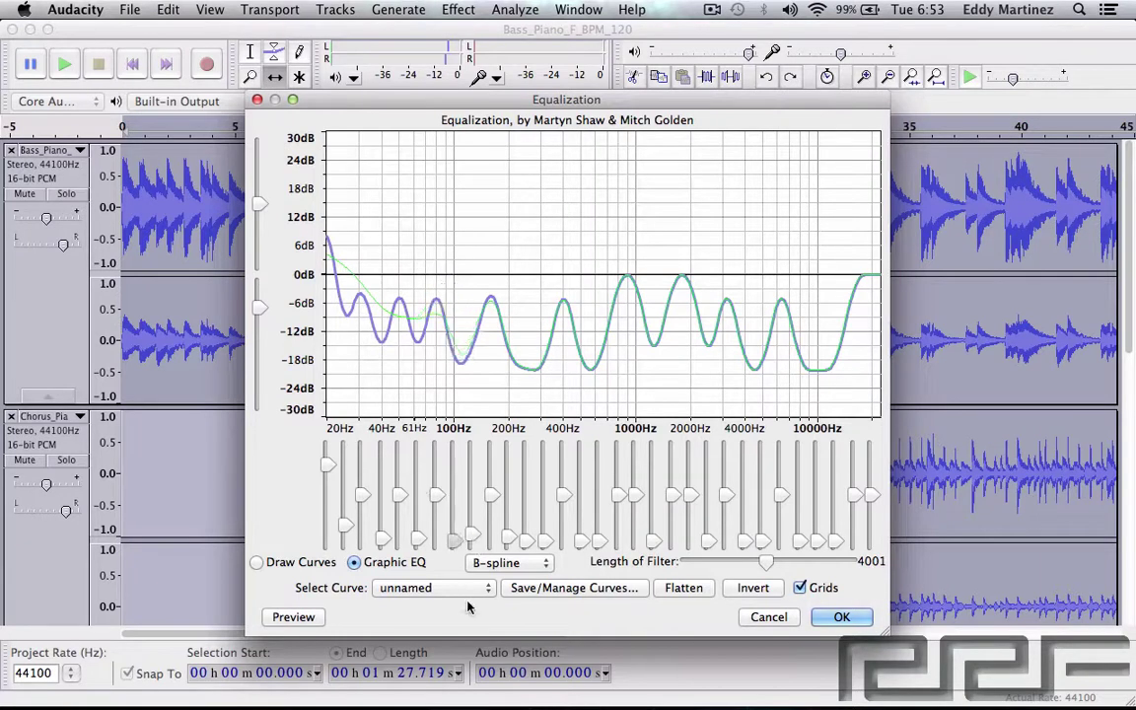
left_click(291, 618)
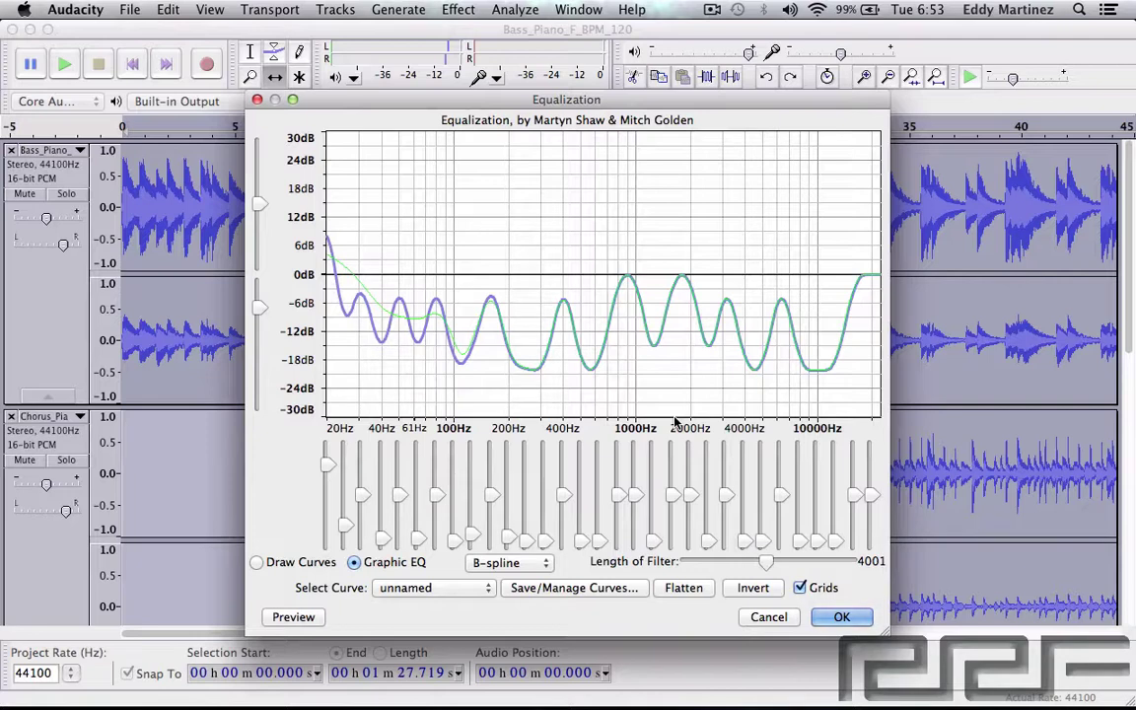
left_click(781, 617)
- Apply a Fade In to the selected tracks and play them from about 8 seconds to hear the effect
left_click(465, 9)
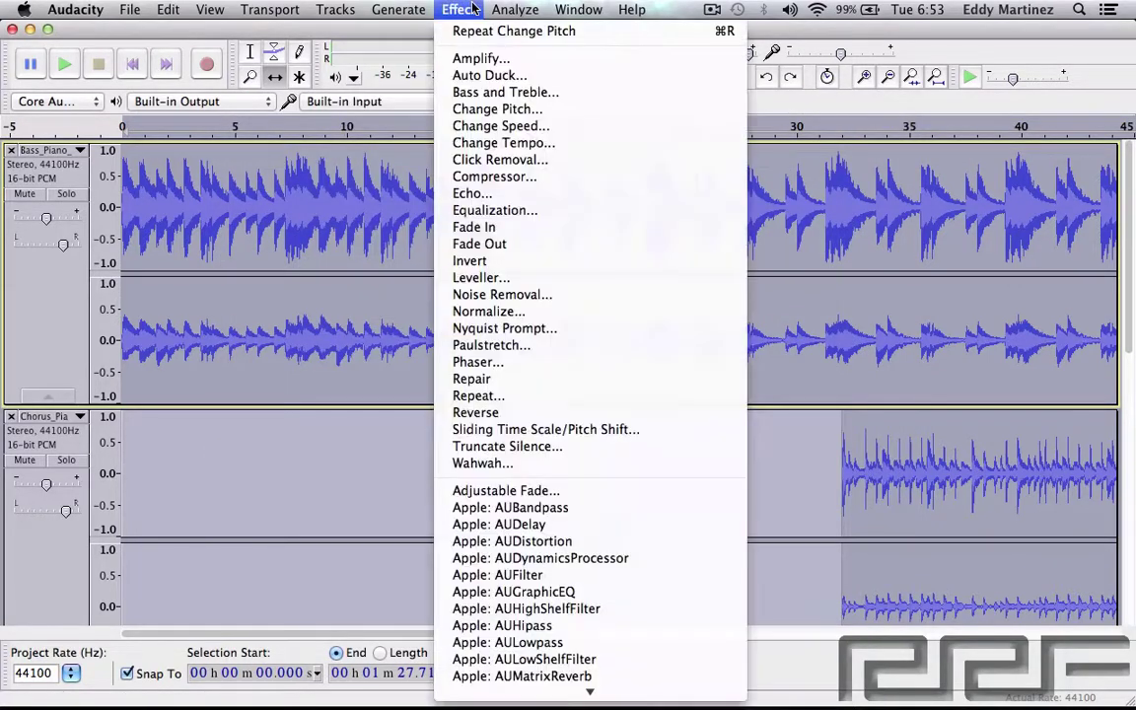
left_click(513, 229)
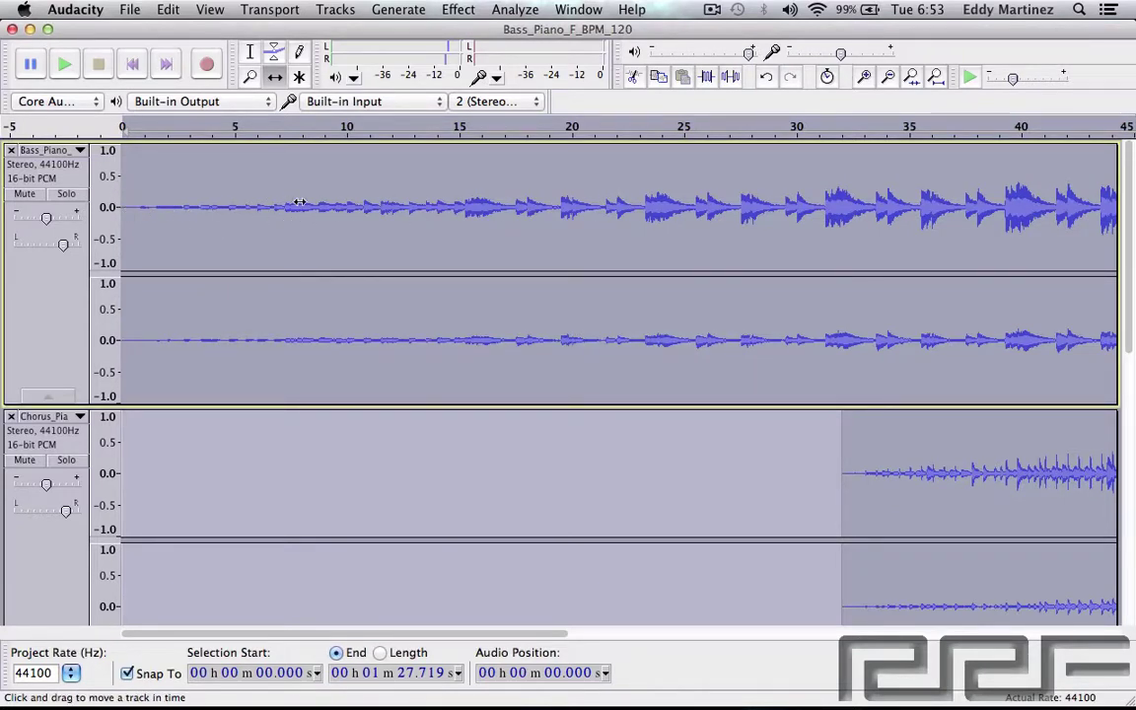
left_click(309, 139)
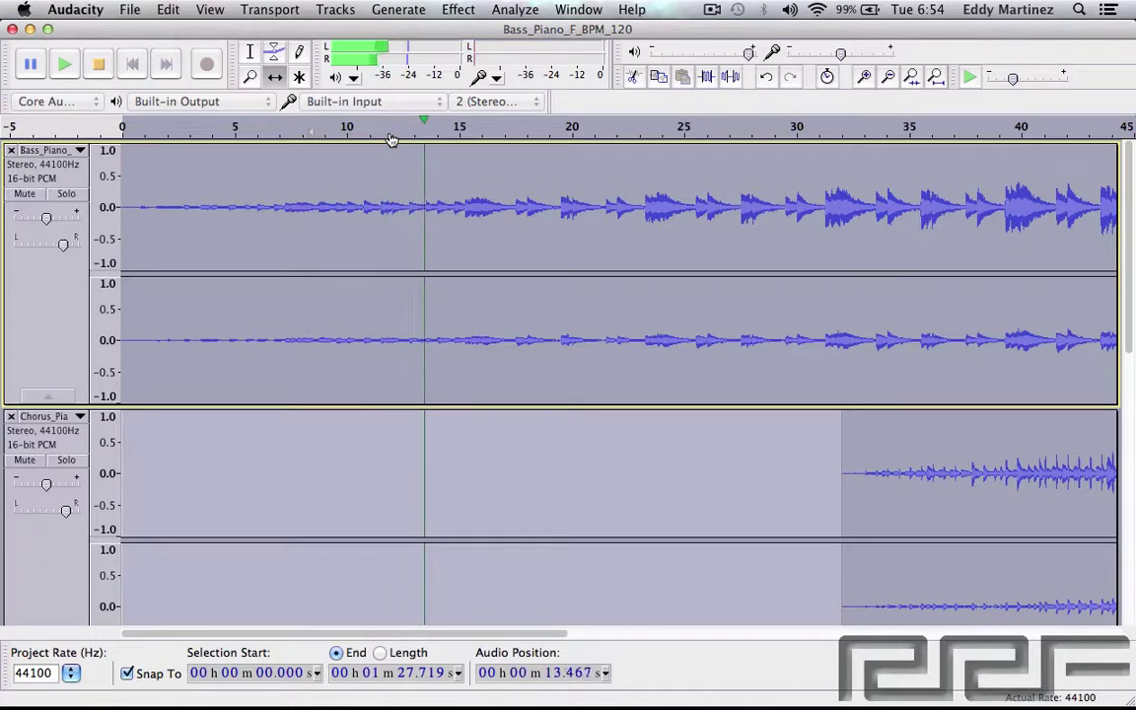
scroll(718, 271, "down", 5)
scroll(718, 271, "up", 5)
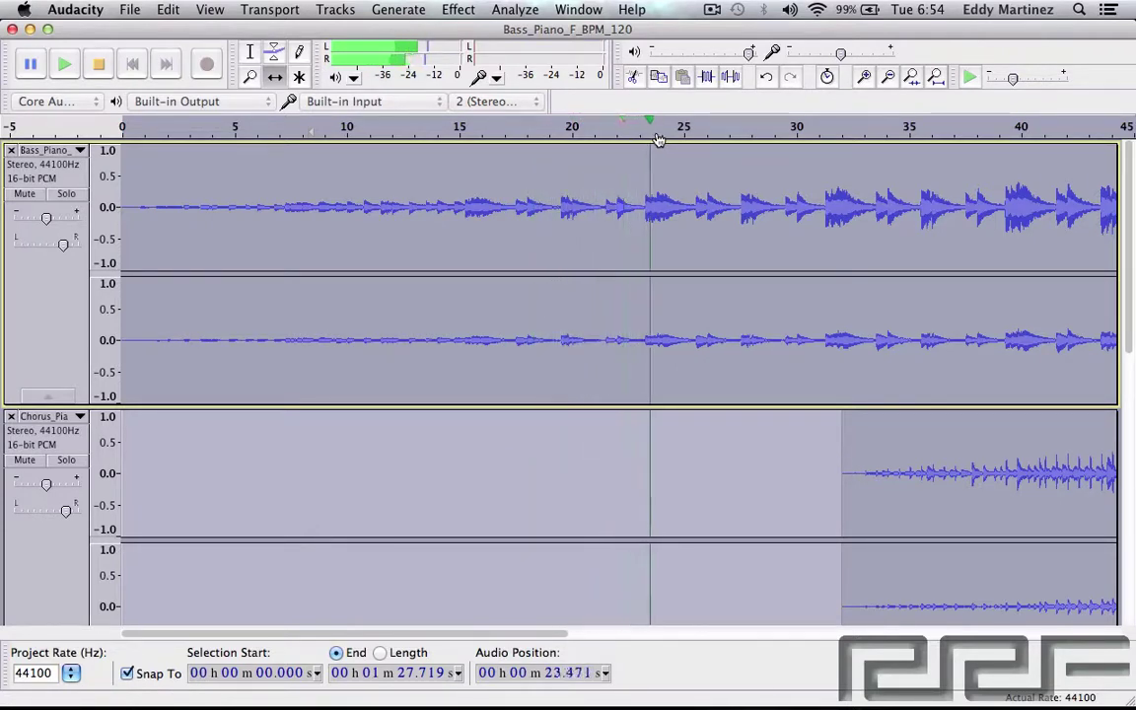
key("space")
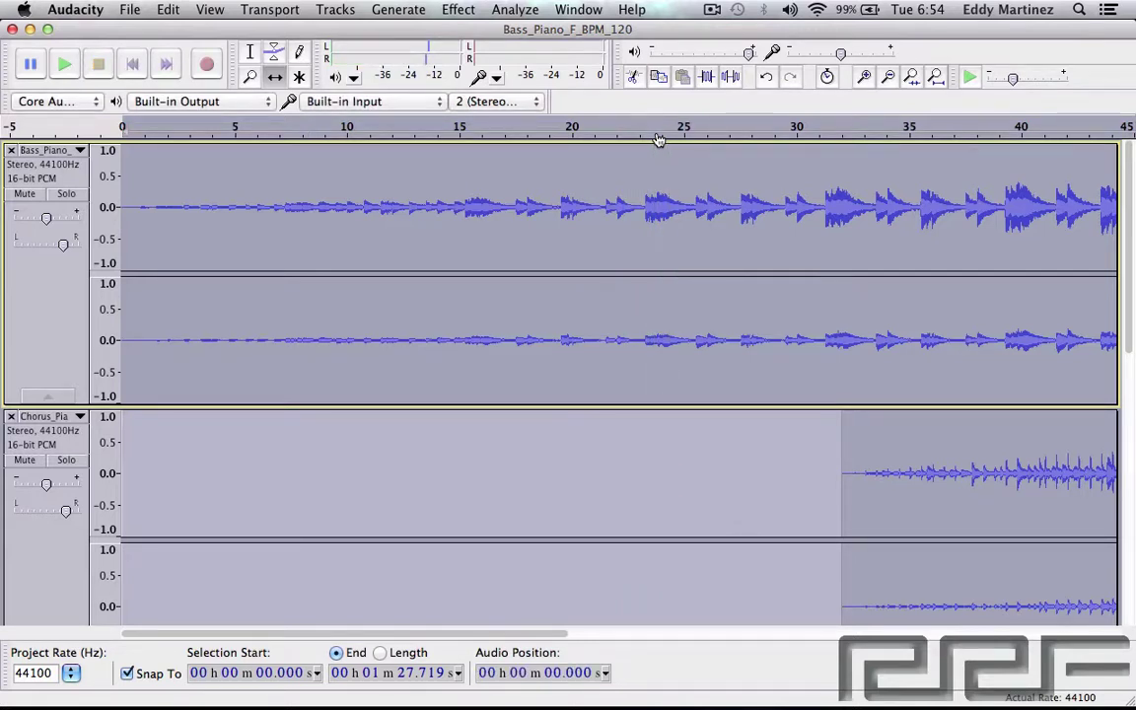
- Undo the Fade In and look over the waveforms of the tracks
key("super+z")
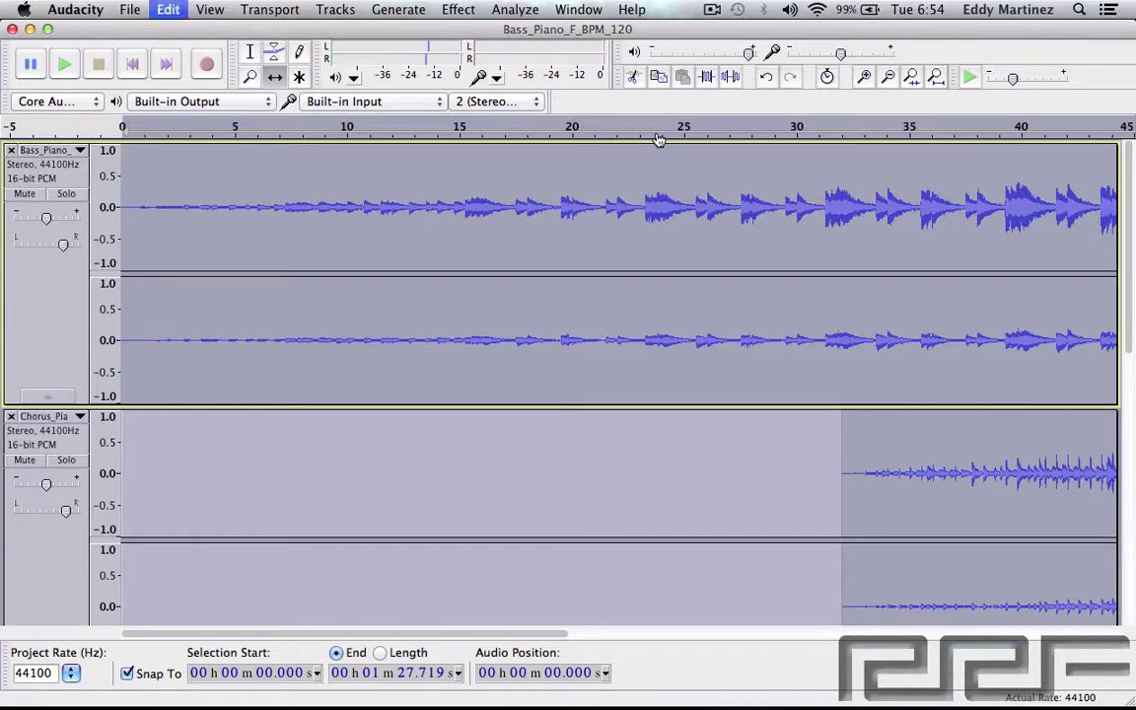
scroll(717, 152, "down", 5)
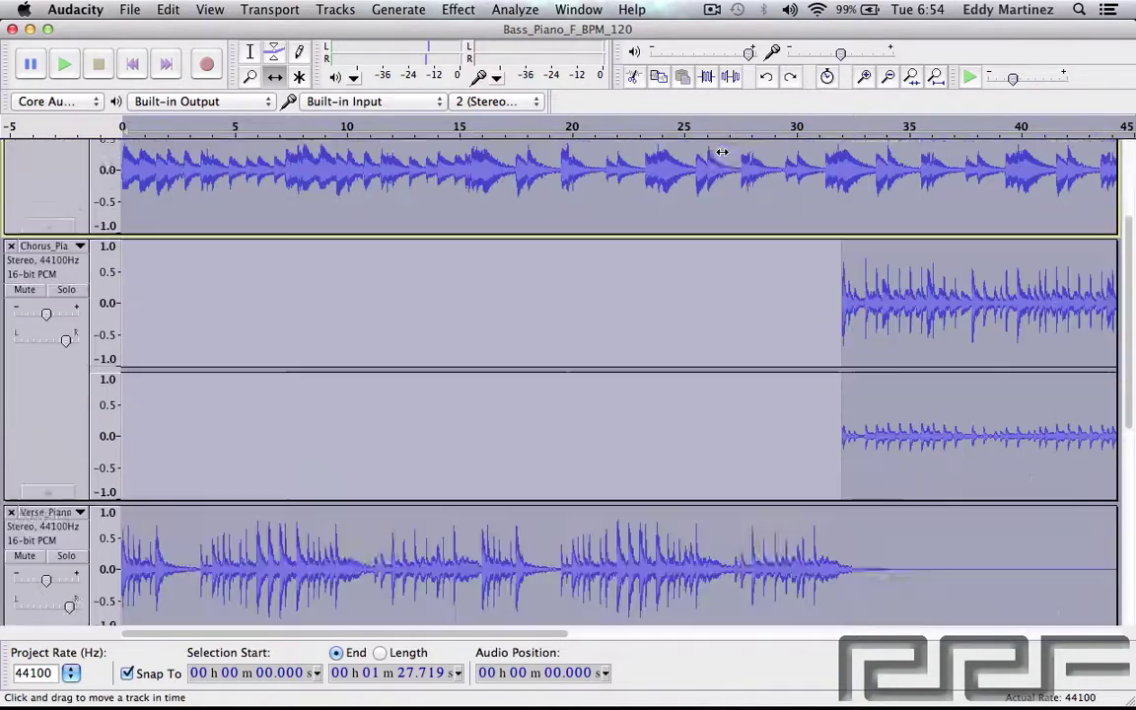
scroll(721, 151, "up", 5)
scroll(721, 152, "down", 5)
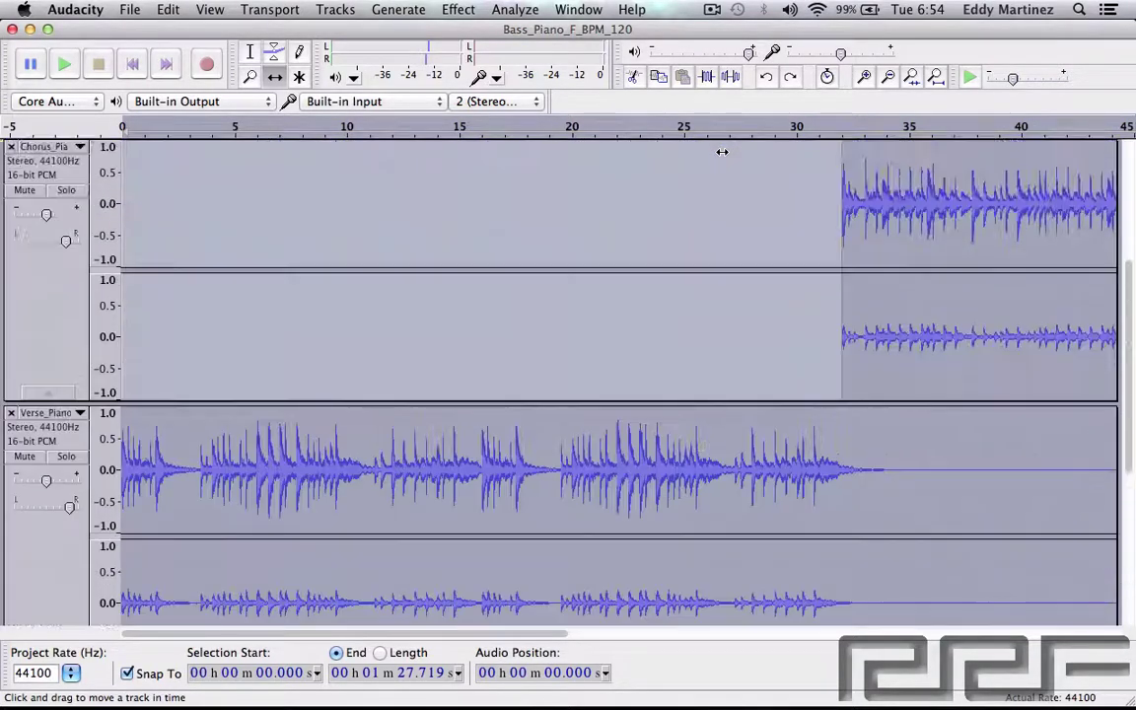
scroll(717, 148, "up", 5)
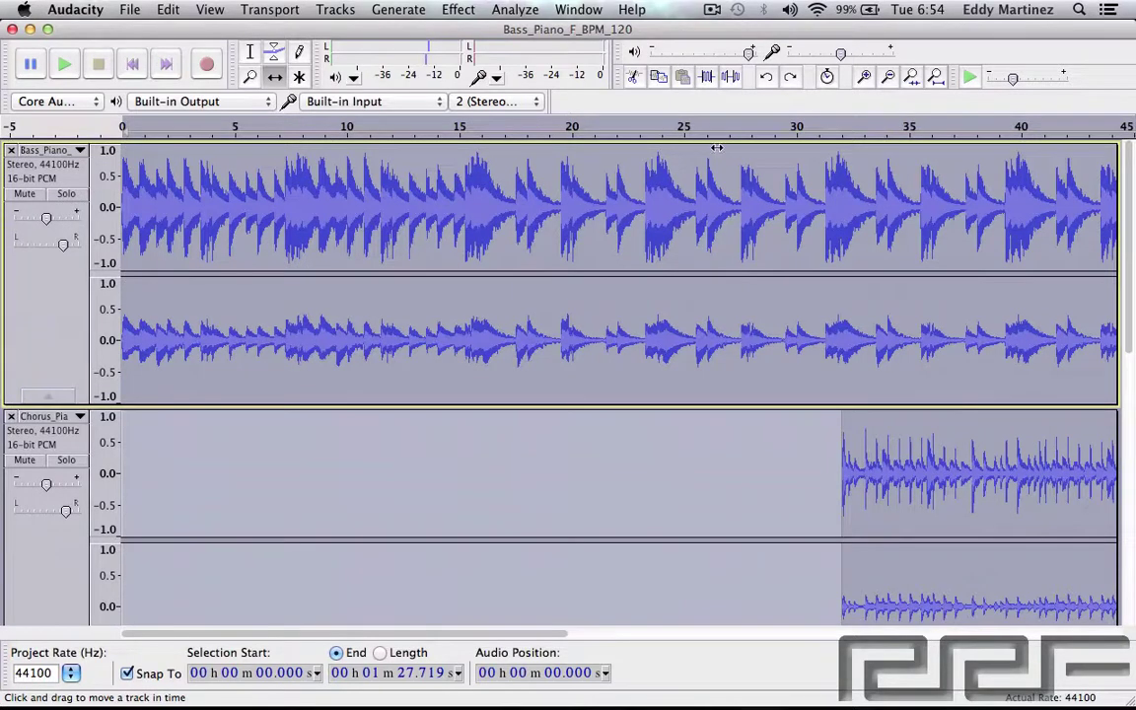
- Apply a Fade Out to the selected tracks and inspect their waveforms through to the end of the audio
left_click(459, 9)
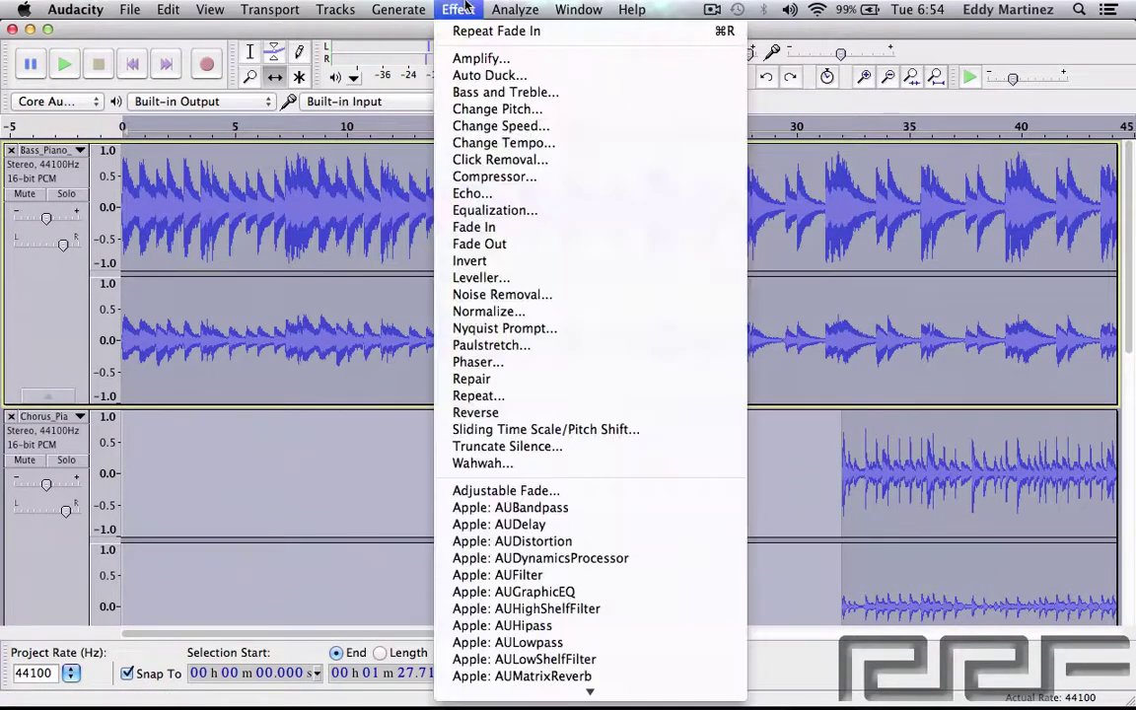
left_click(503, 245)
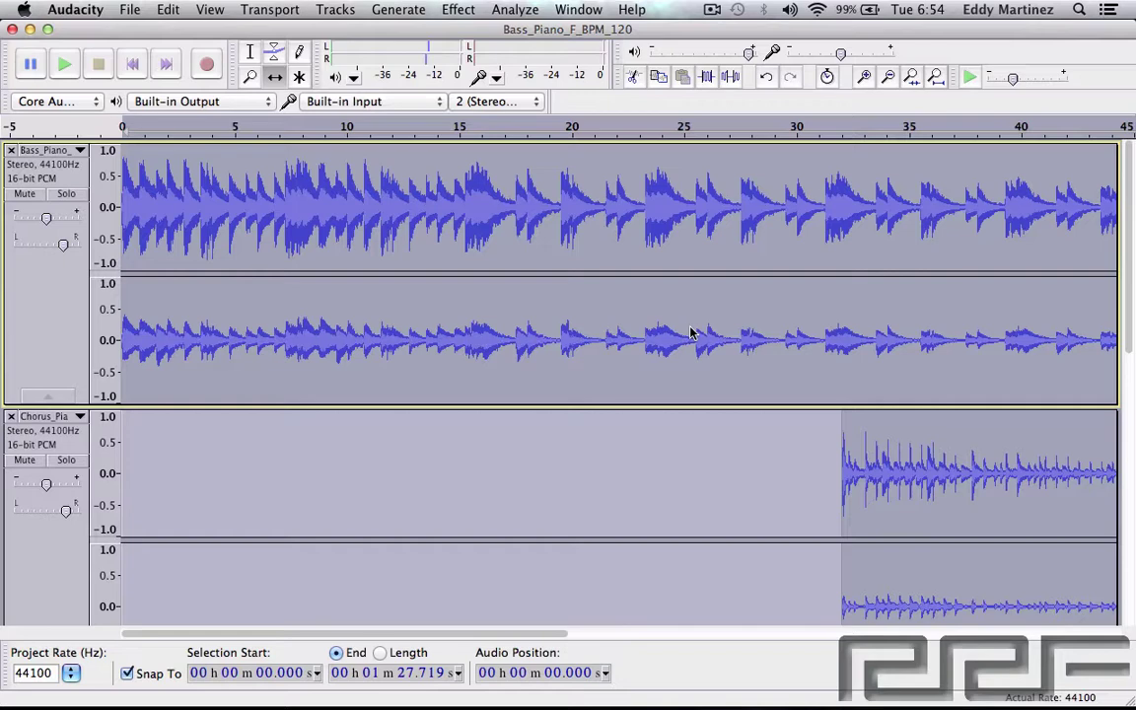
scroll(690, 334, "down", 5)
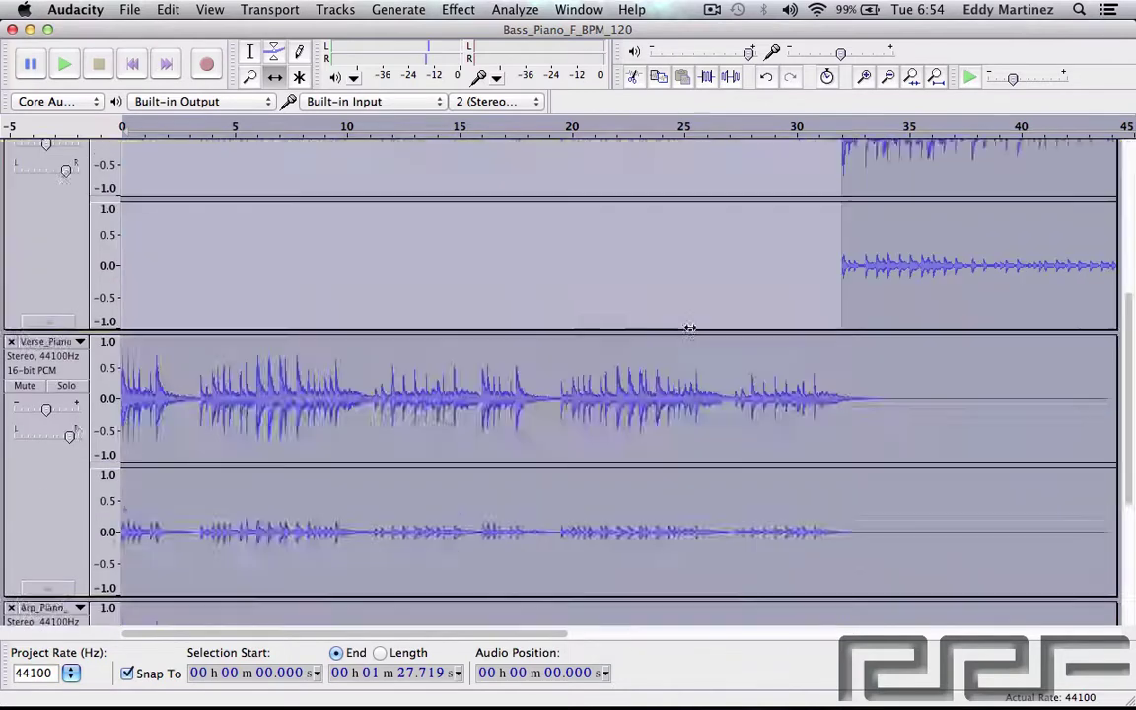
scroll(690, 330, "up", 5)
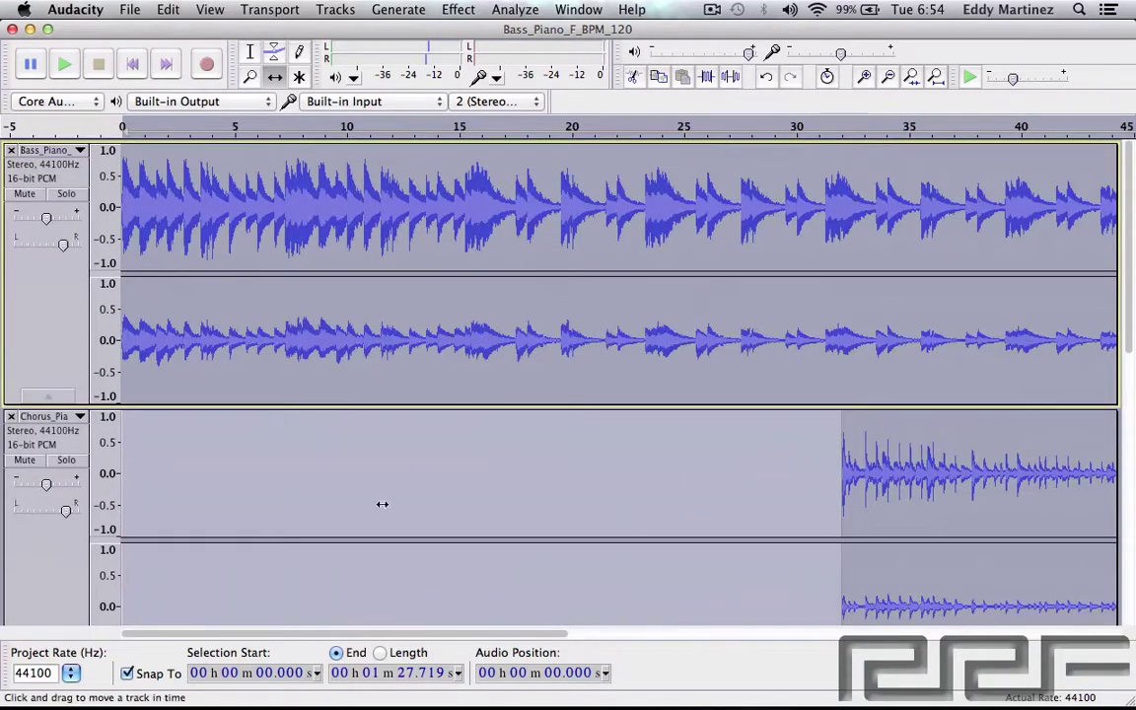
left_click_drag(222, 638, 794, 619)
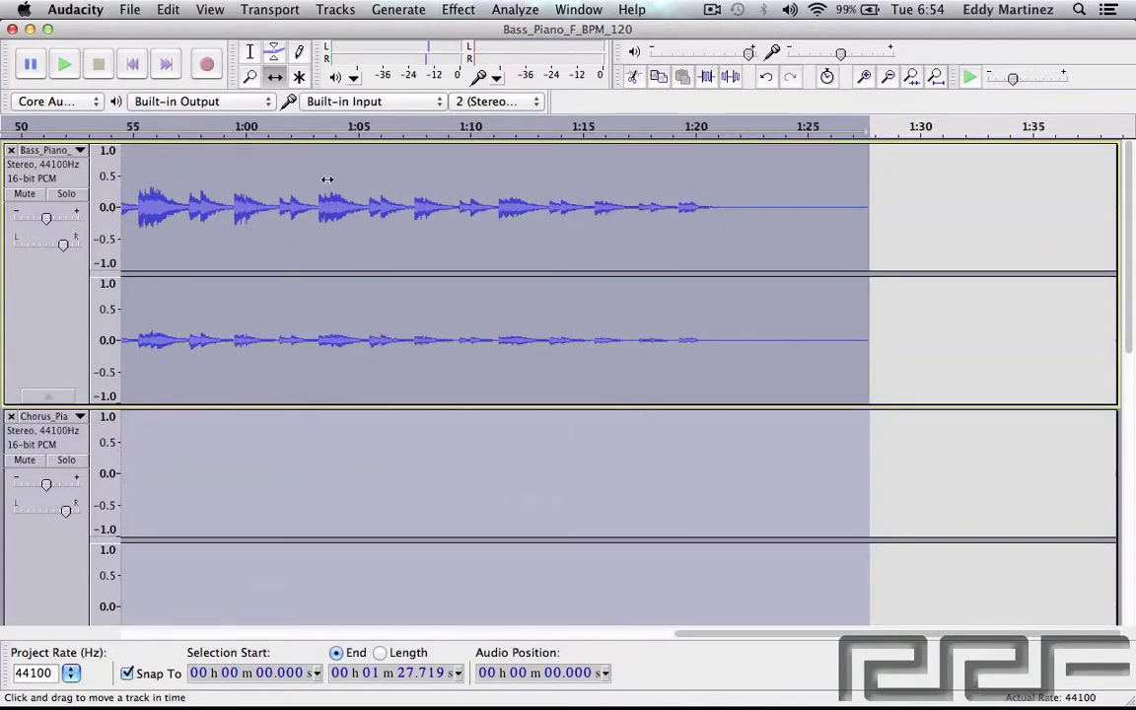
- Play the faded ending from about 1:16, and undo the Fade Out
left_click(604, 133)
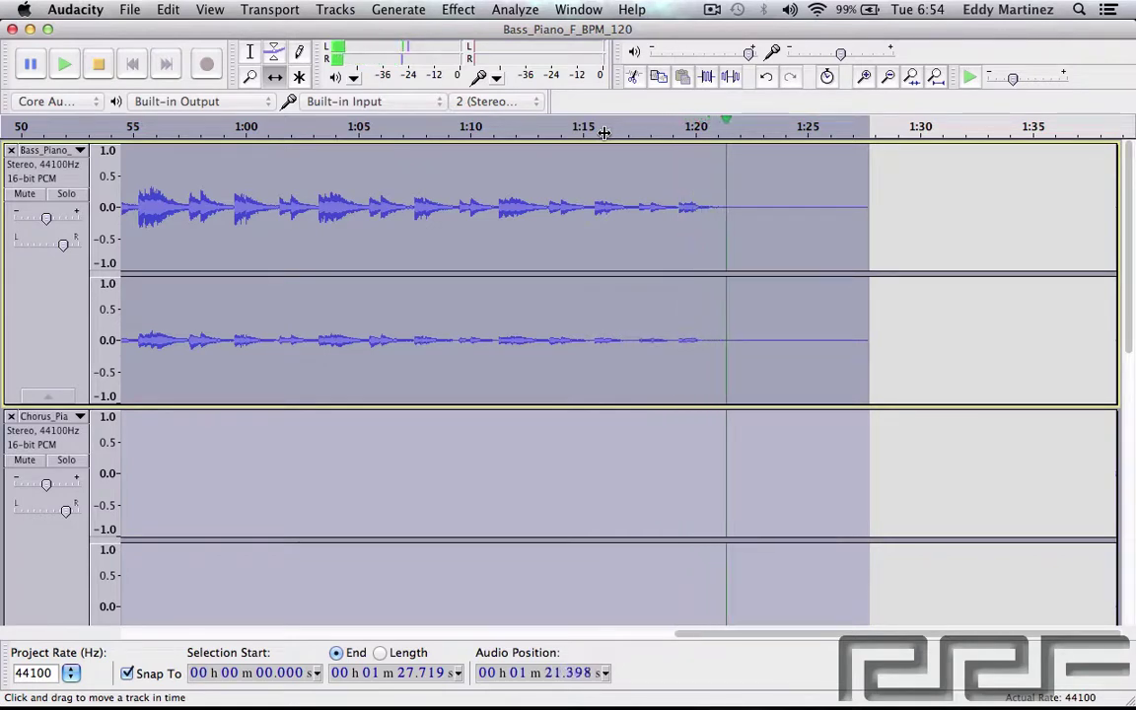
key("space")
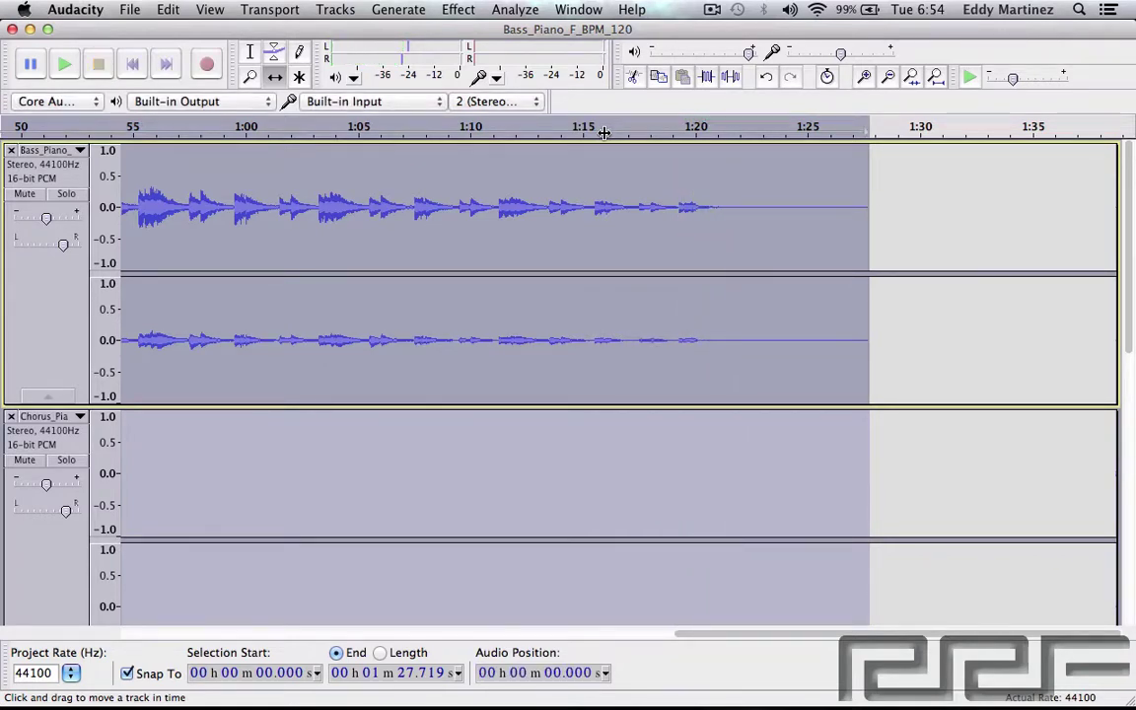
key("super+z")
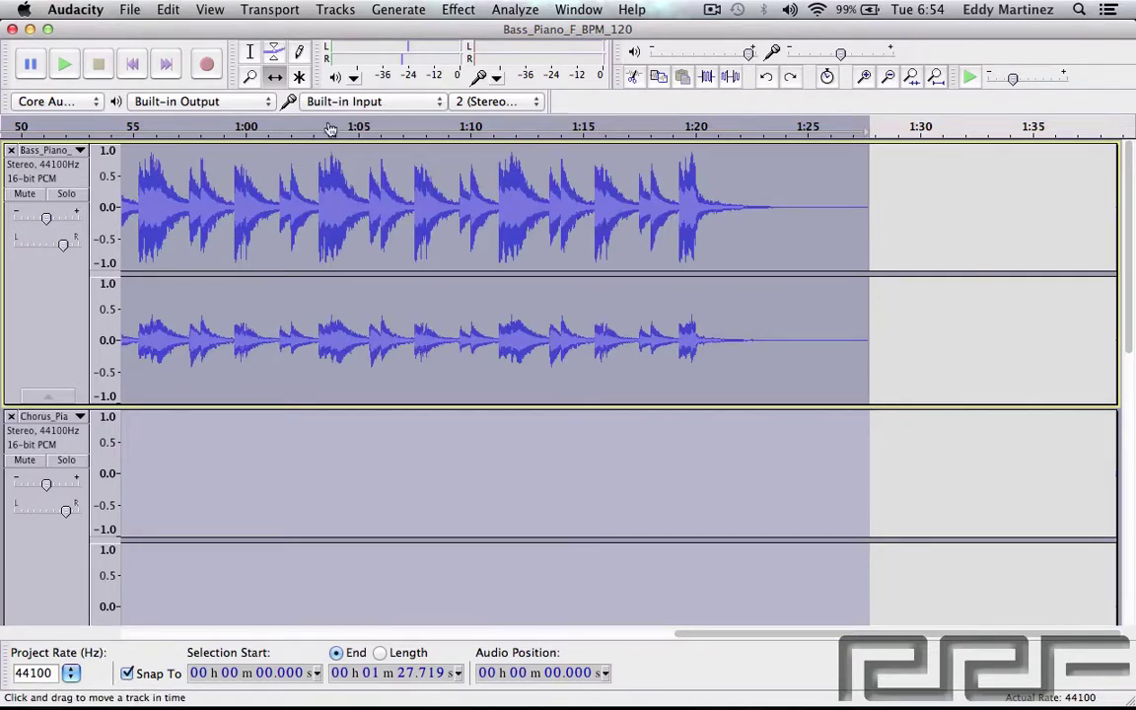
- Apply the Invert effect to the selected tracks and play them from the beginning
left_click(469, 10)
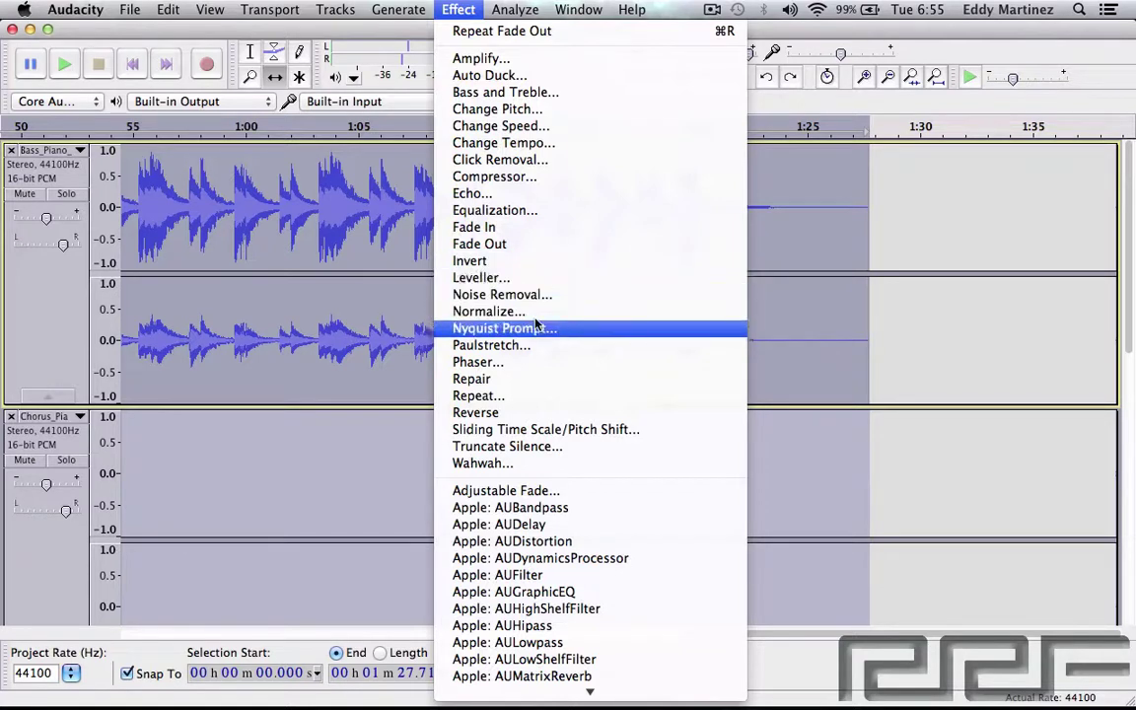
left_click(530, 262)
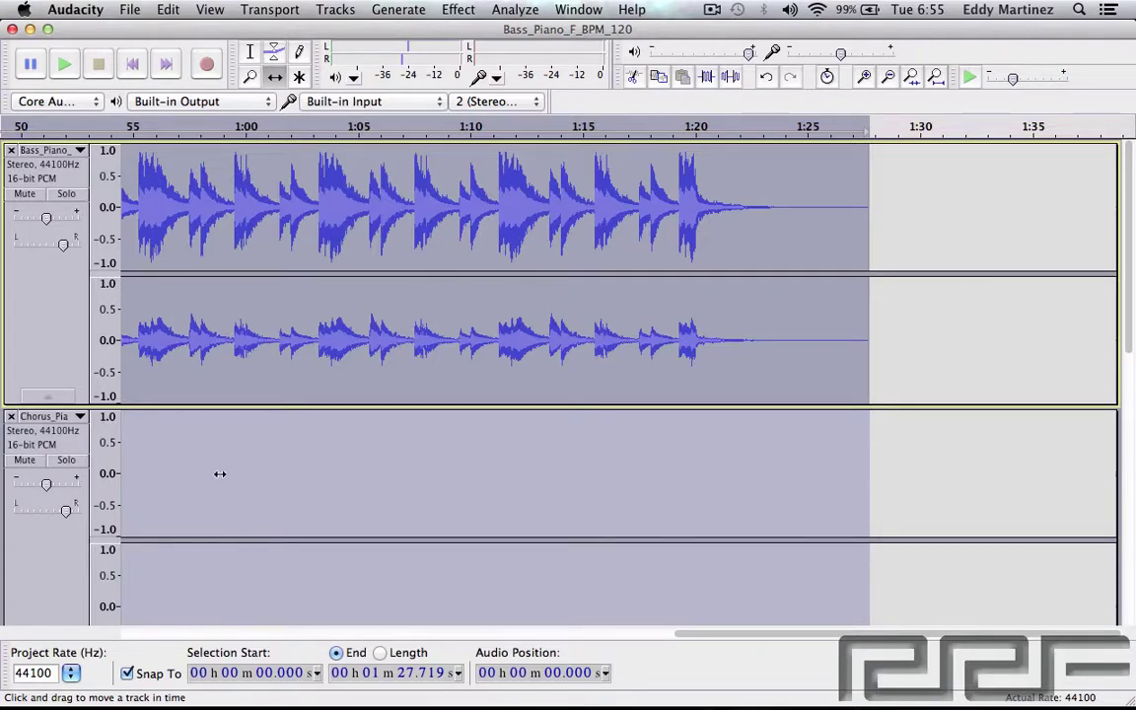
key("space")
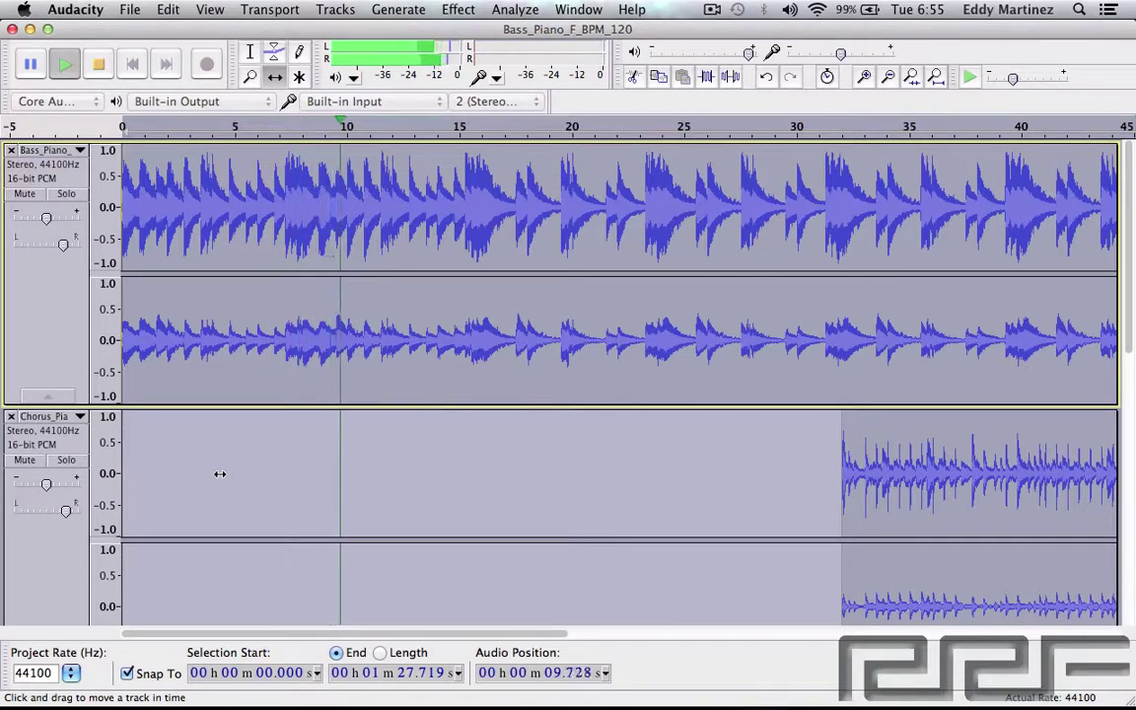
key("space")
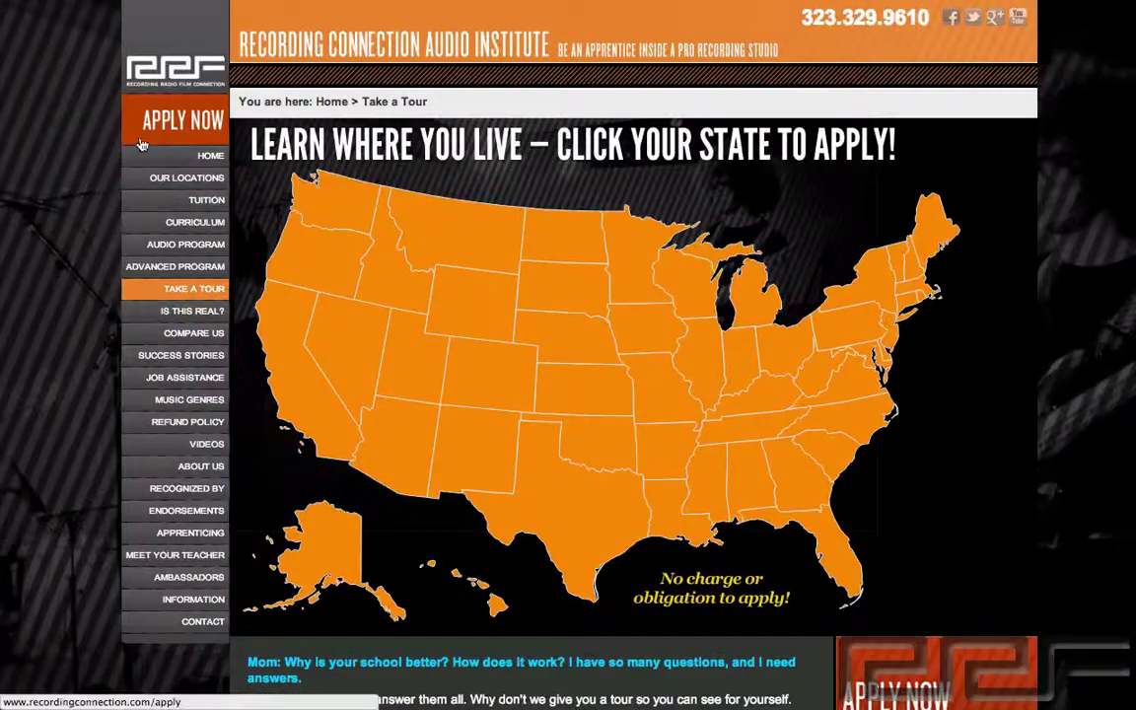
- On the Recording Connection website in the browser, open the Apply Now page, return to the home page and look it over
left_click(151, 135)
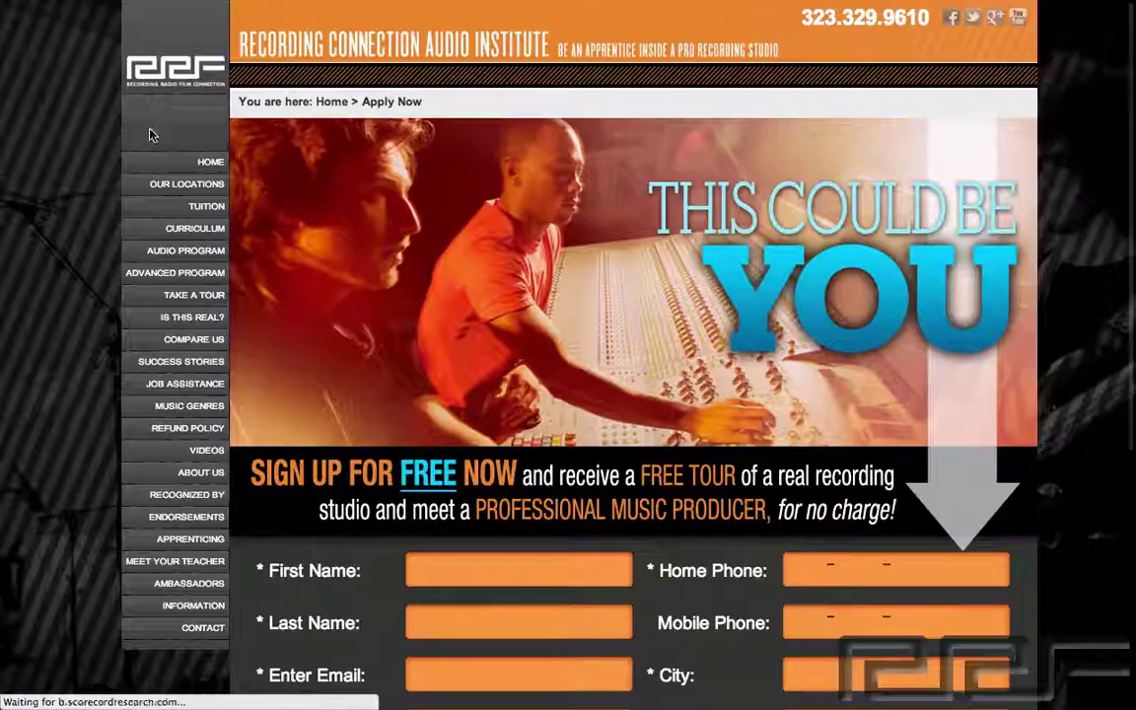
left_click(128, 81)
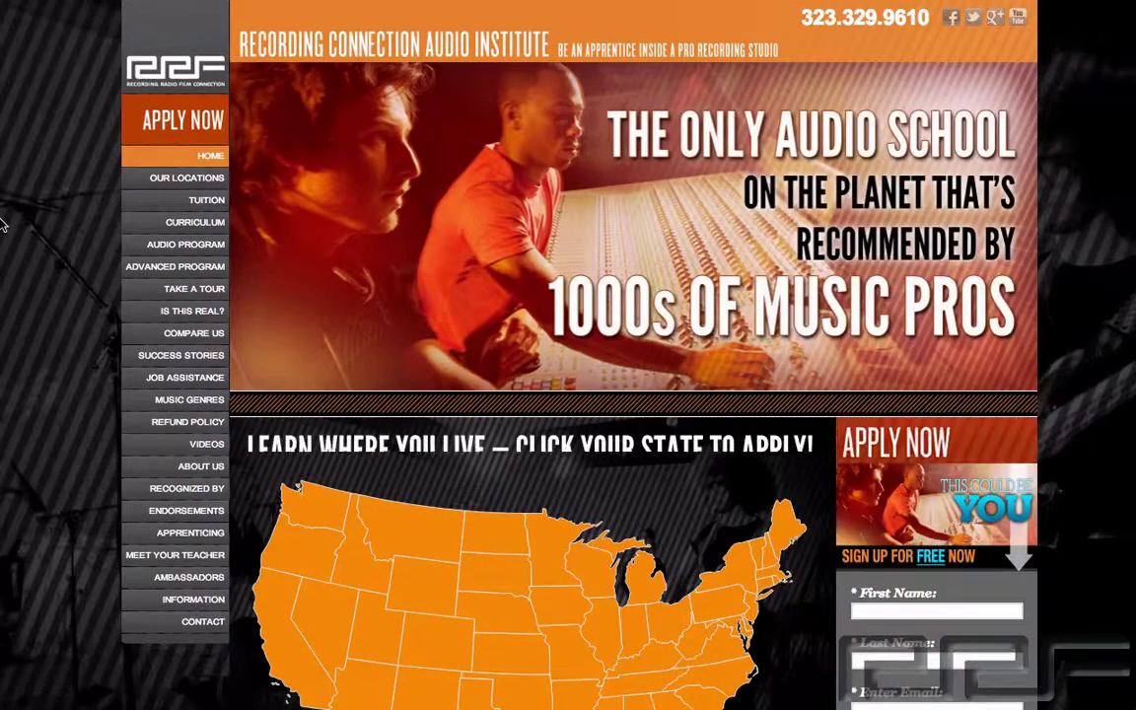
scroll(3, 225, "down", 3)
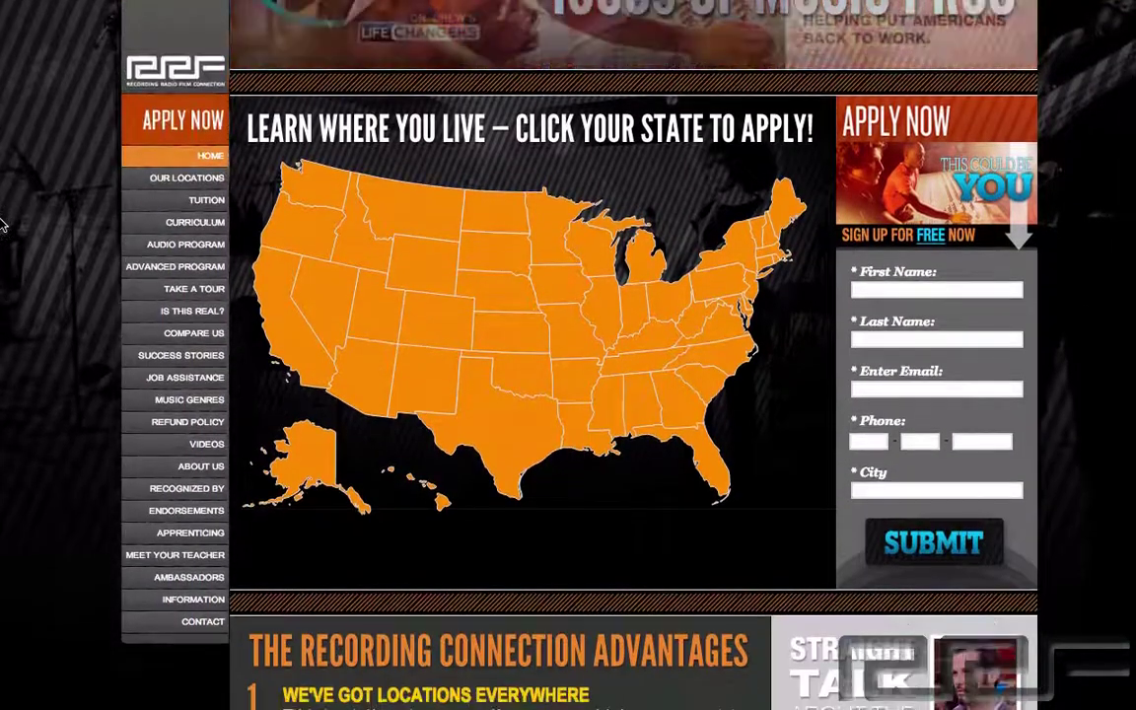
scroll(3, 224, "up", 3)
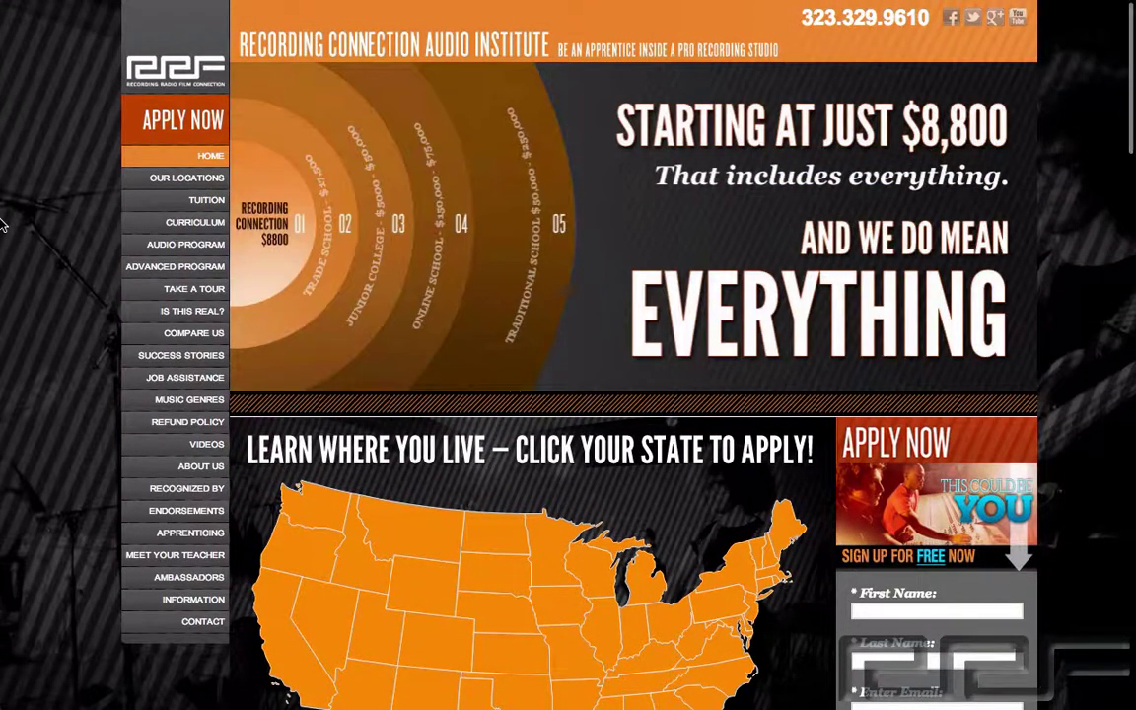
- Open the Take a Tour page, choose California on the state map and look over the application form
left_click(173, 290)
left_click(305, 377)
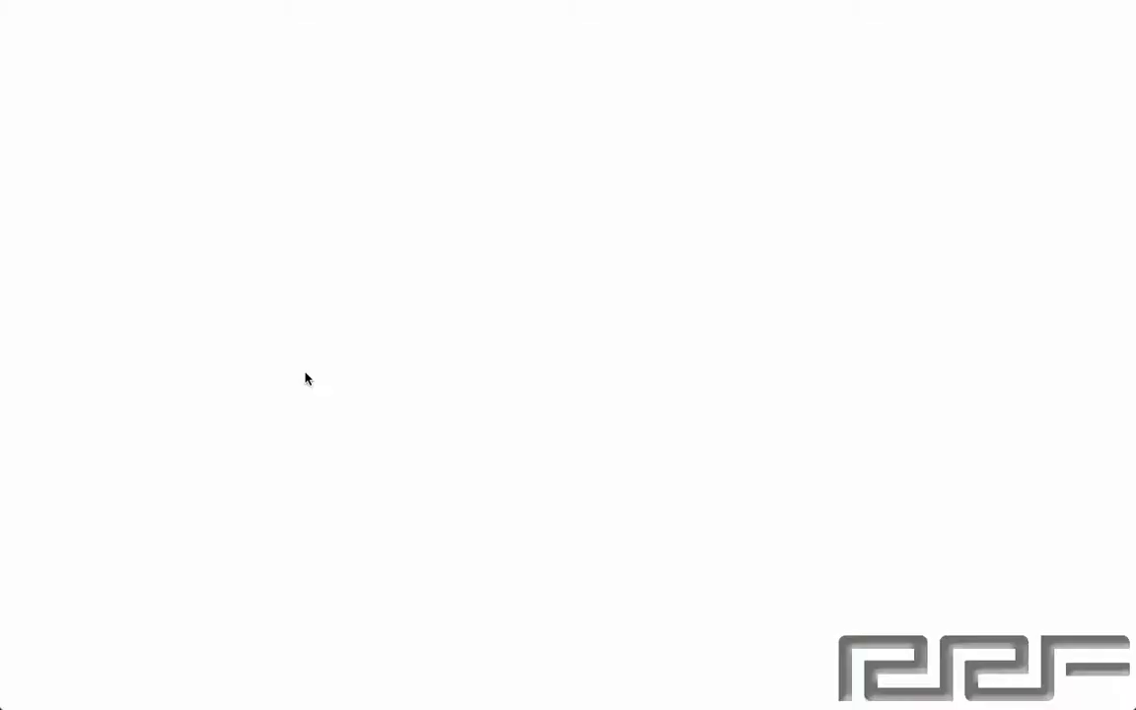
scroll(305, 377, "down", 3)
scroll(305, 378, "down", 2)
scroll(305, 377, "up", 5)
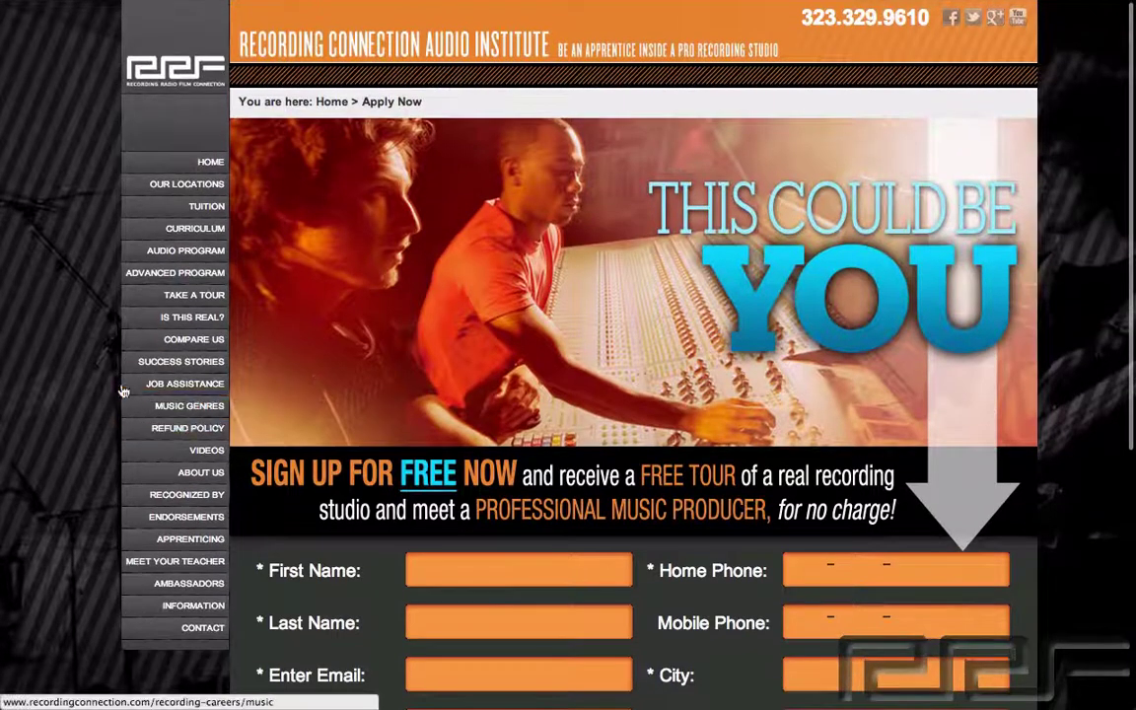
- Open the Success Stories page and view its featured stories from 2010-2012
left_click(159, 365)
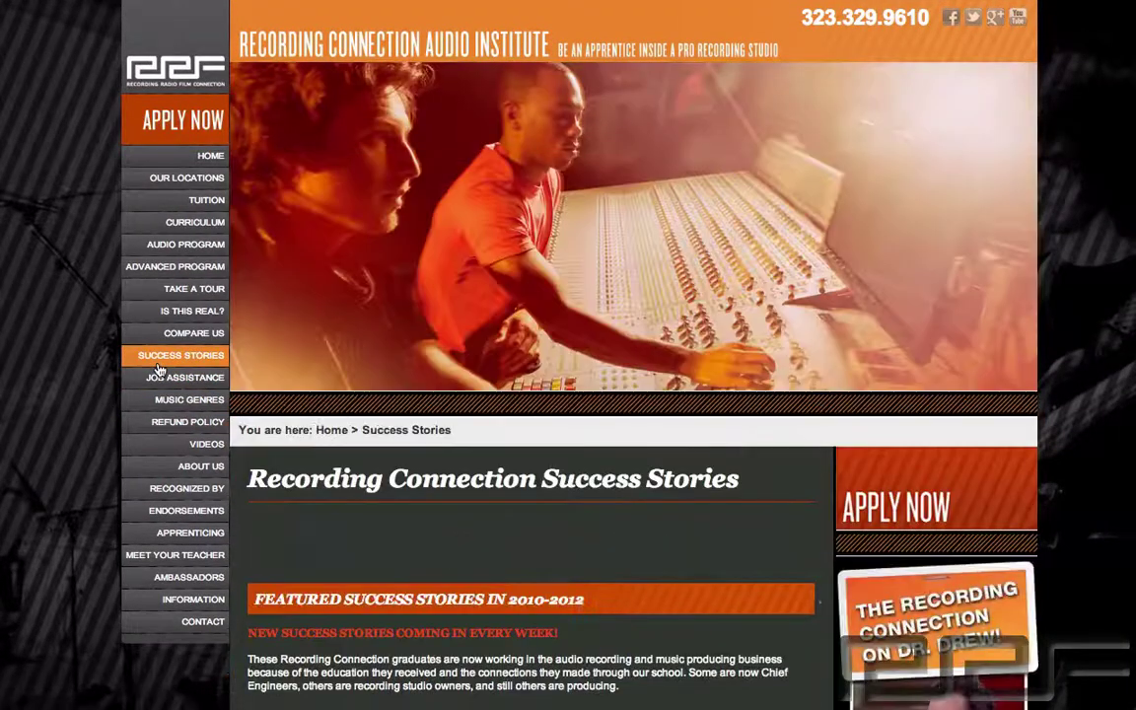
scroll(159, 368, "down", 1)
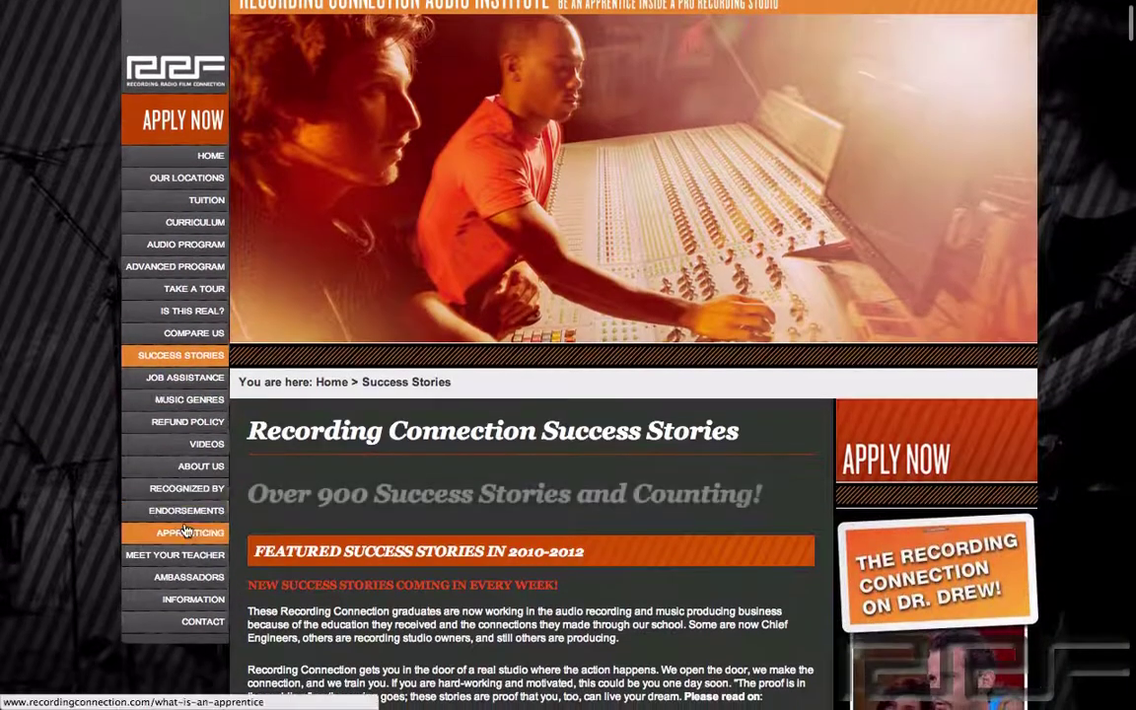